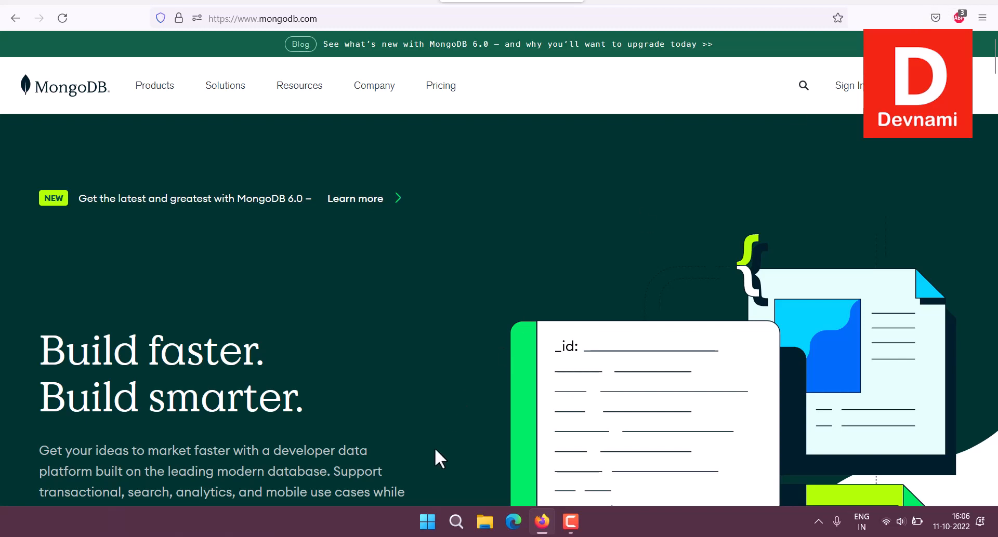
Start mongod in an Administrator PowerShell on port 27017, then minimize it and Firefox.
click(427, 521)
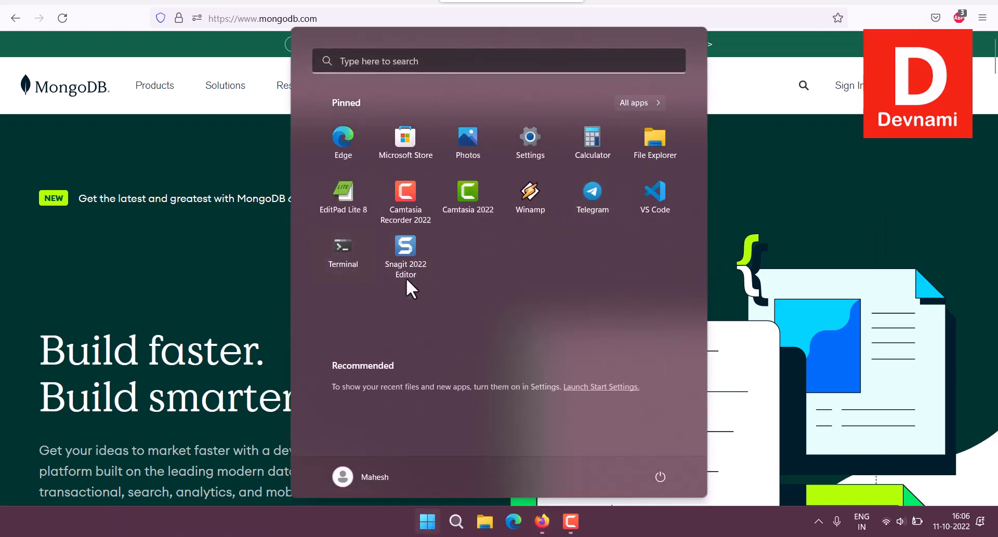
click(344, 255)
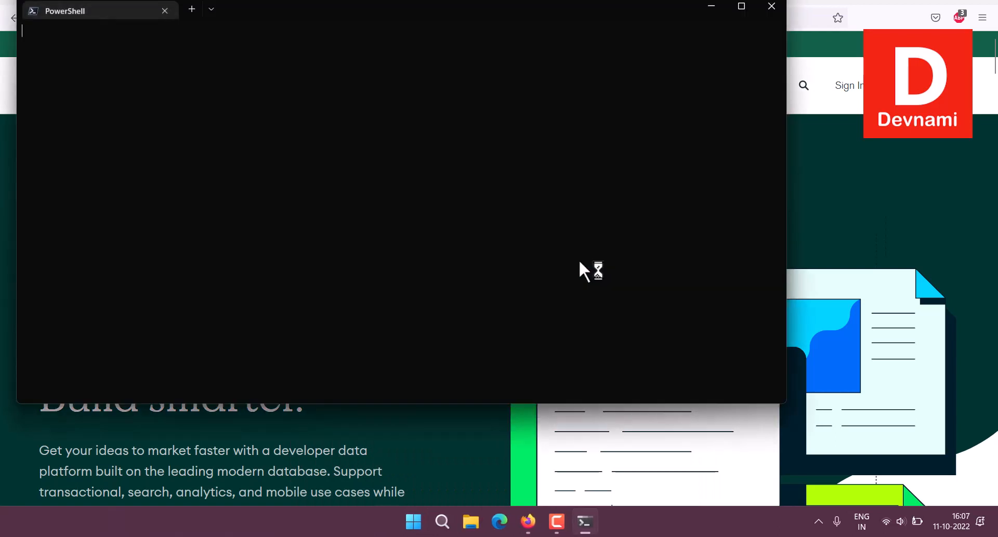
drag(443, 7, 467, 44)
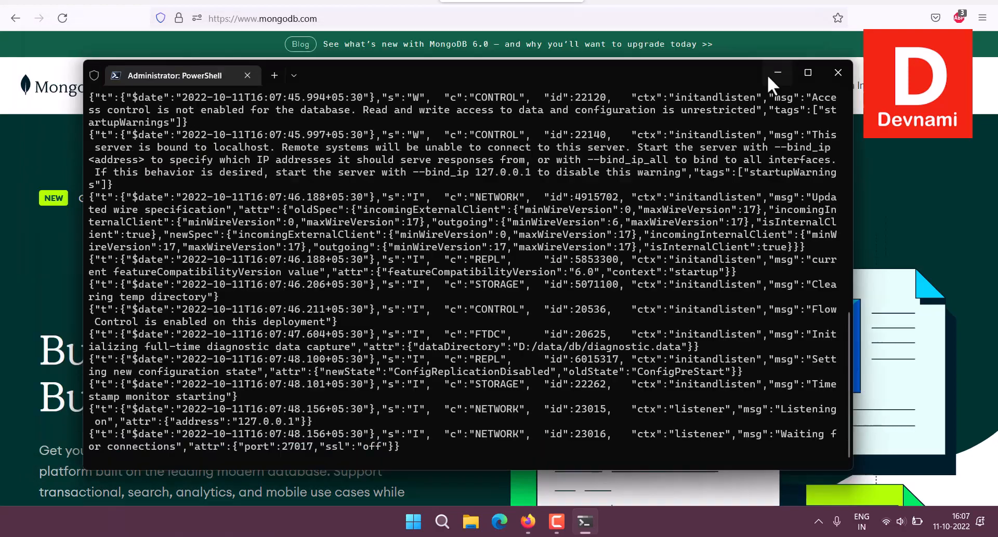
click(767, 74)
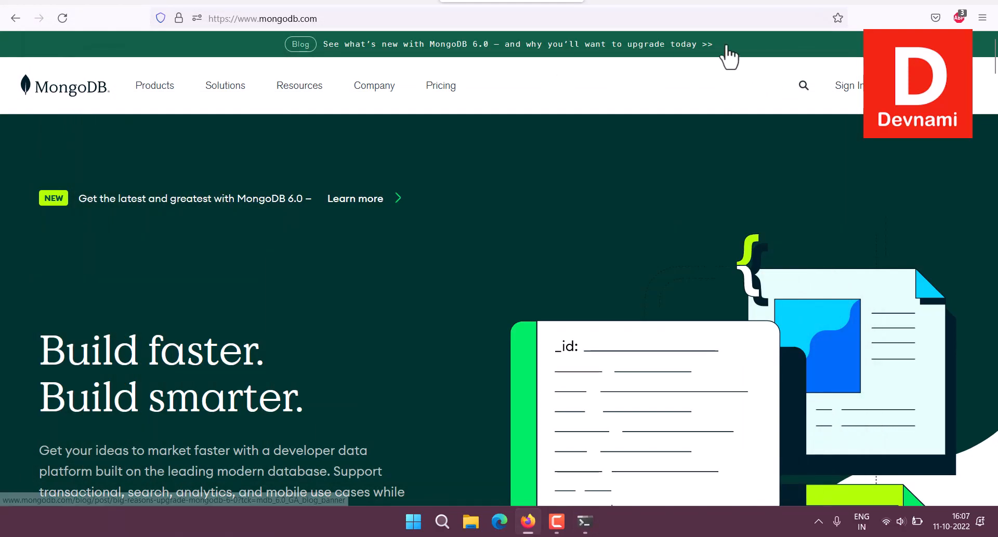
click(928, 4)
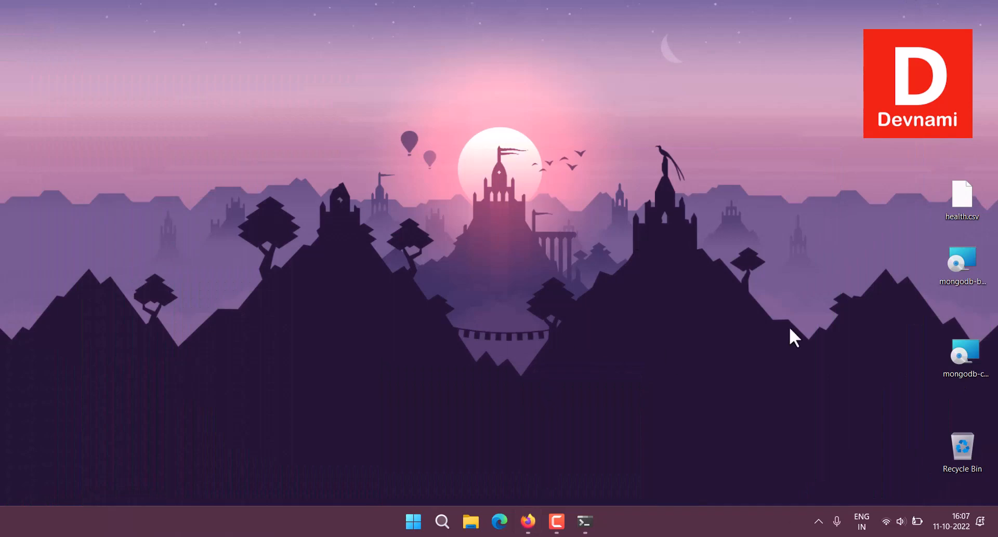
Launch MongoDB Compass and connect to localhost:27017 with the saved MongoWin11 connection.
click(416, 521)
text(mongod)
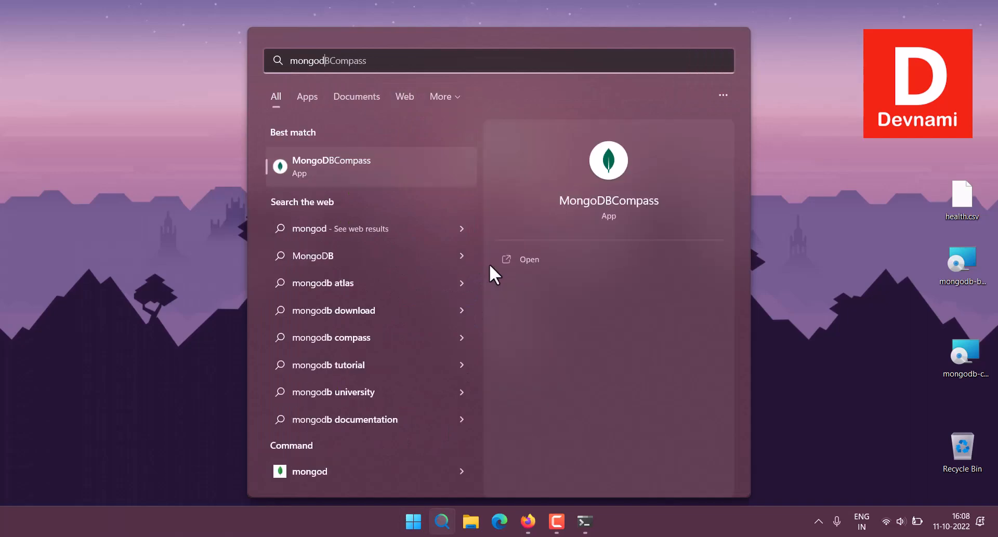
click(522, 260)
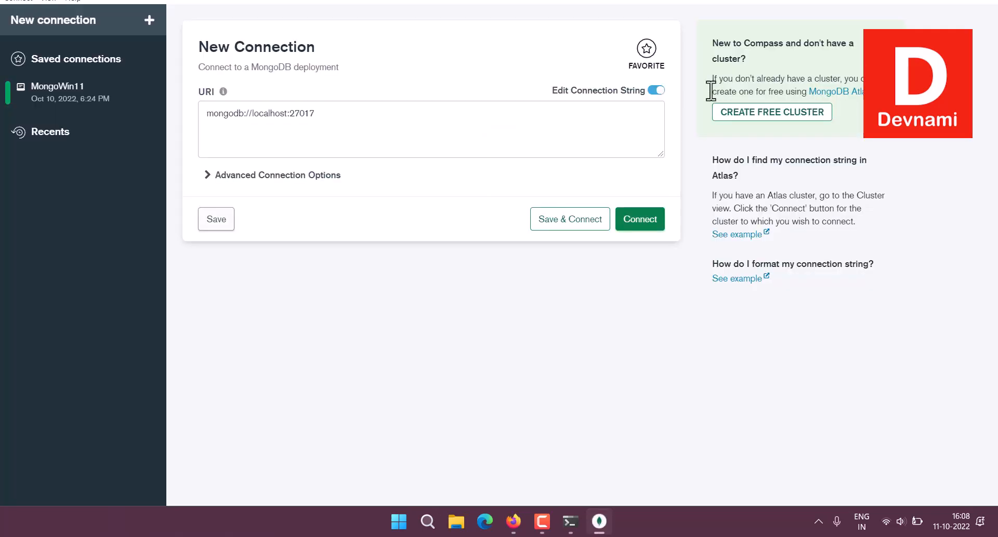
click(72, 99)
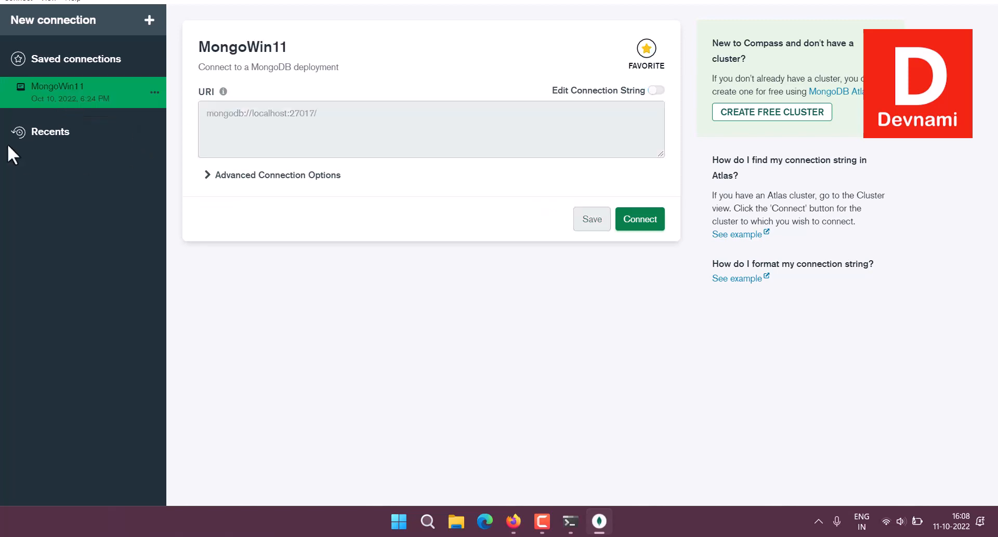
click(655, 221)
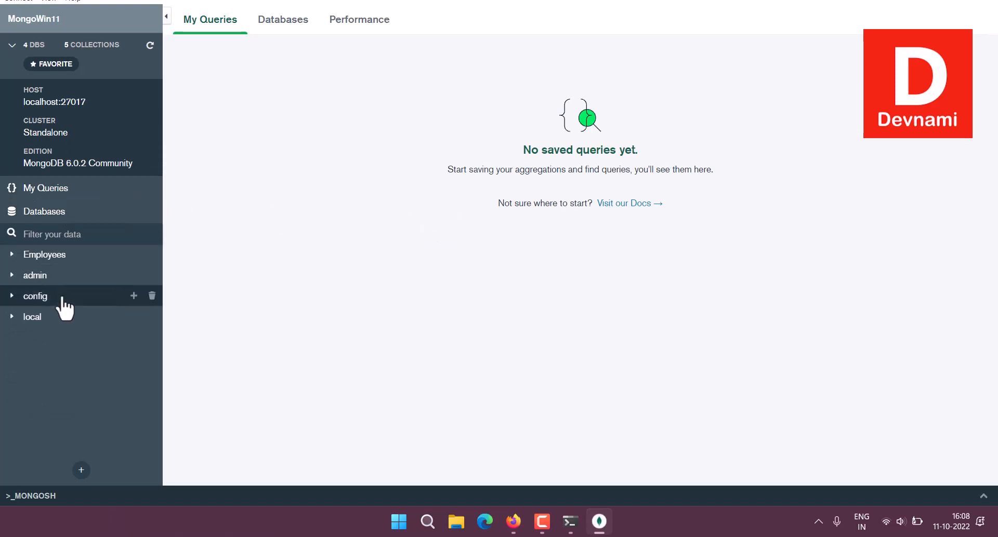
Create a new collection named Health in the Employees database.
click(4, 255)
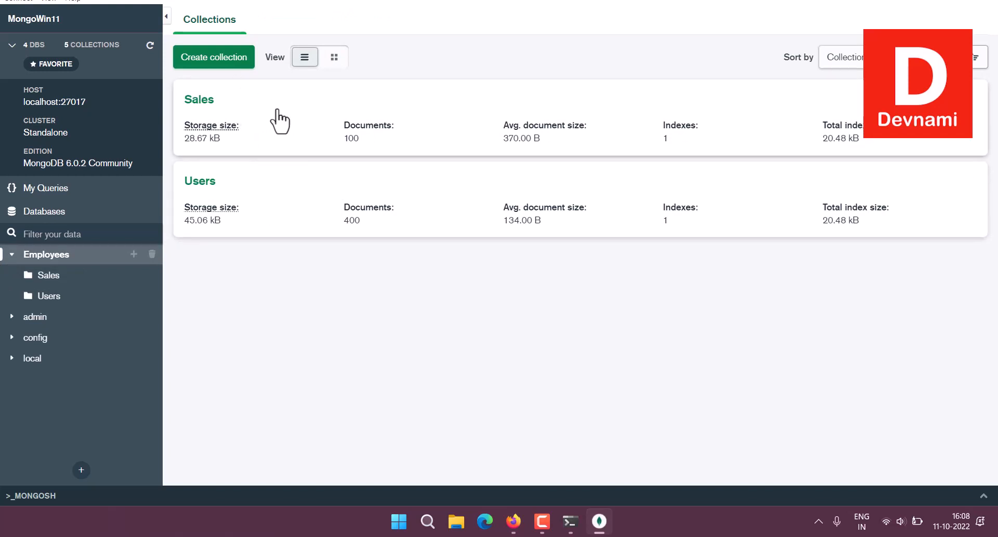
click(224, 60)
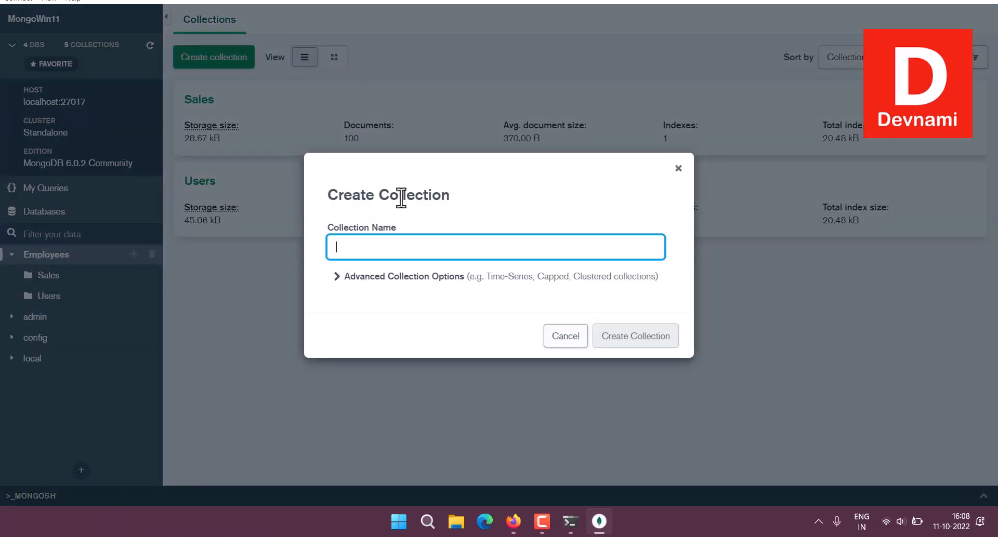
text(Health)
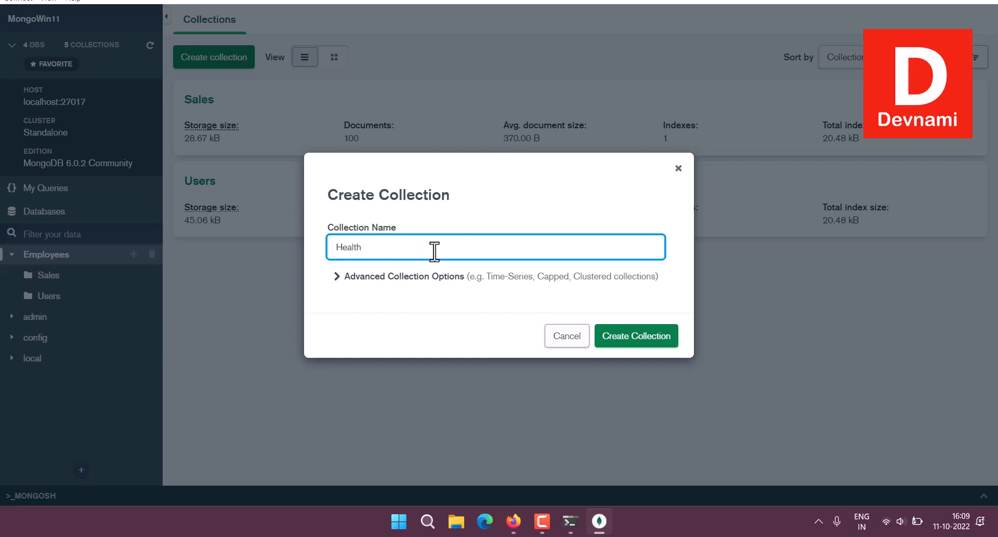
click(641, 337)
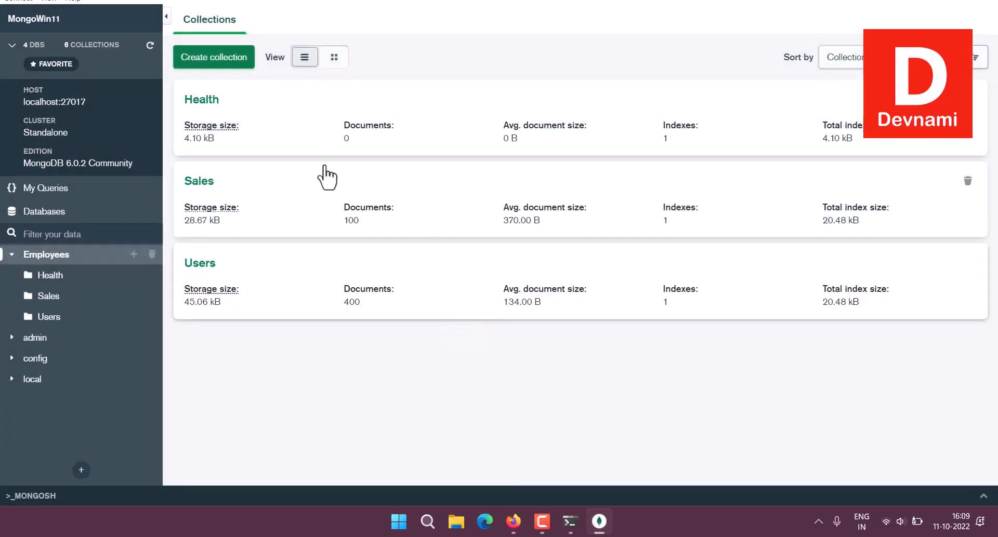
Open the empty Health collection's documents, then return to Firefox.
click(403, 99)
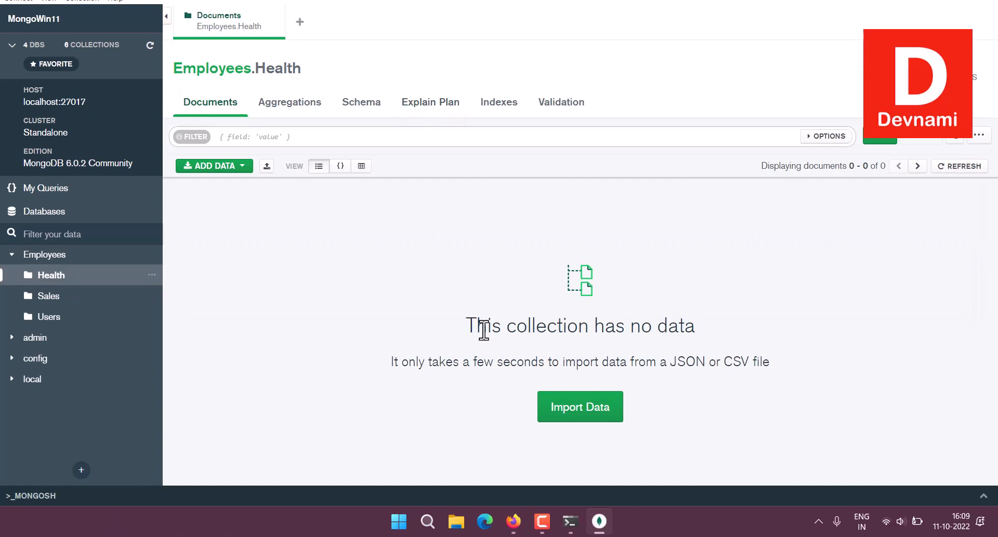
drag(483, 329, 657, 323)
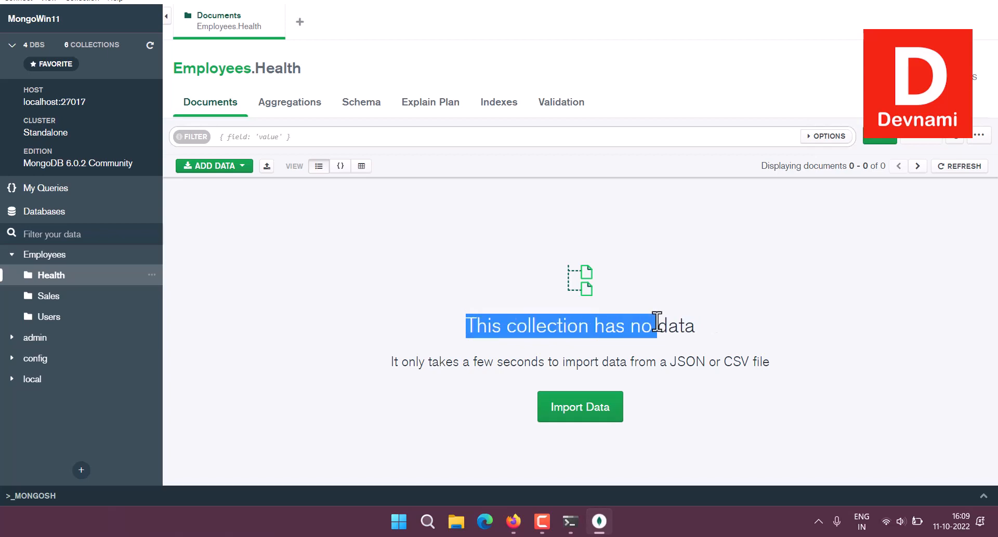
click(726, 333)
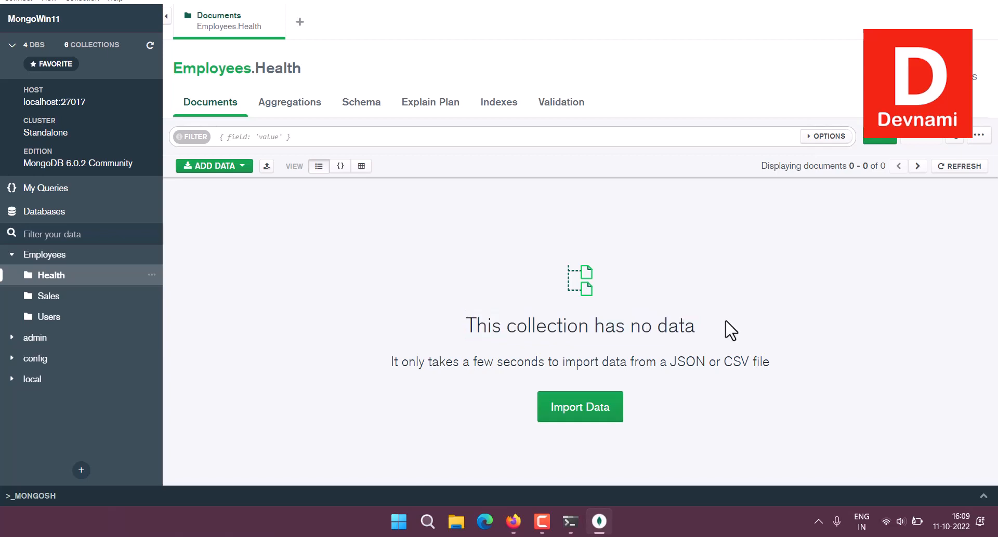
click(512, 521)
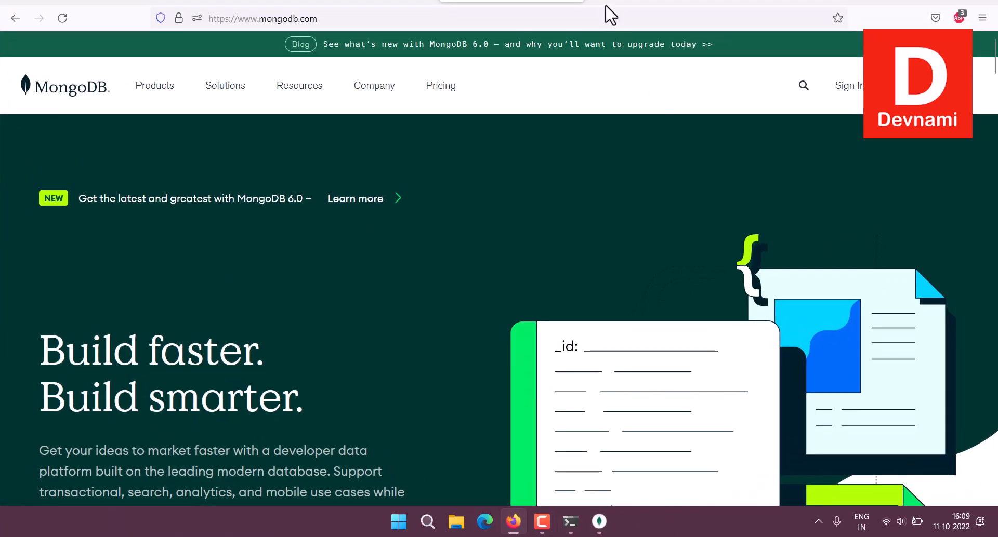
Load kaggle.com in a new browser tab.
click(603, 4)
text(kaggle.com/)
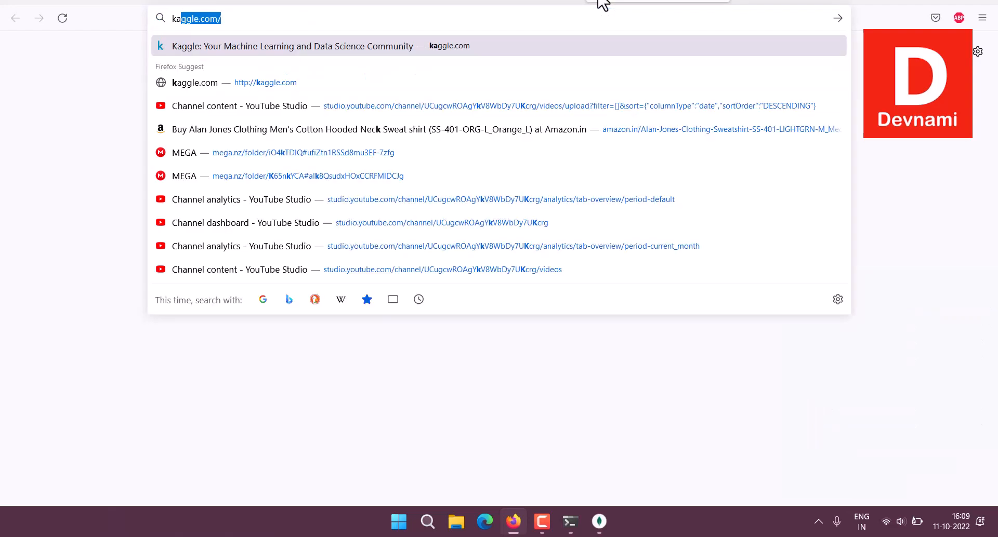
key(Return)
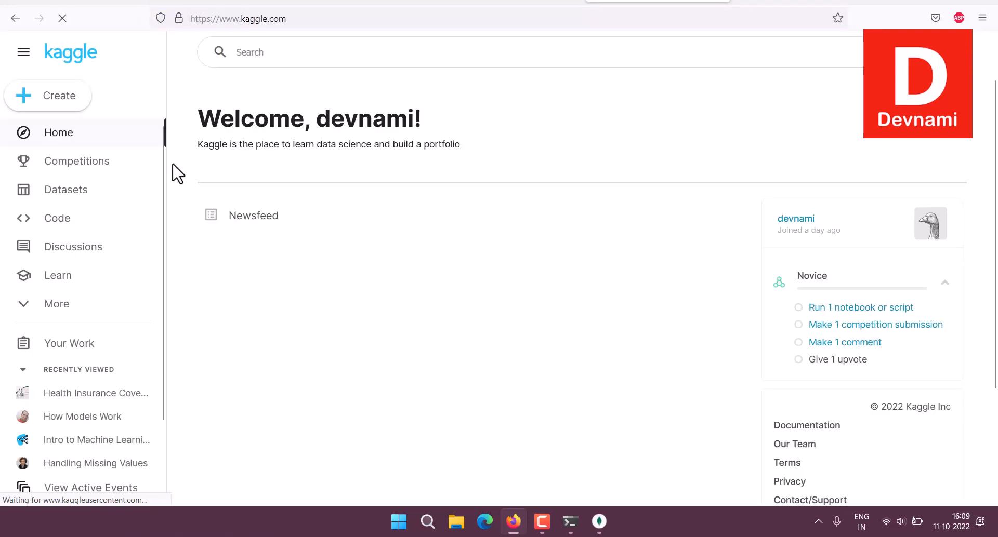
Search Kaggle Datasets for 'health'.
click(129, 197)
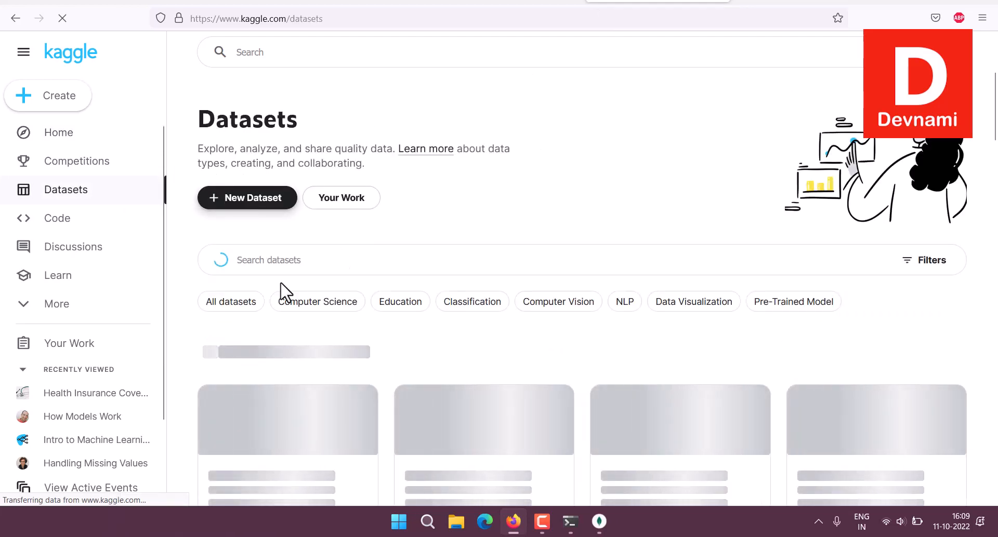
scroll(412, 314, down, 8)
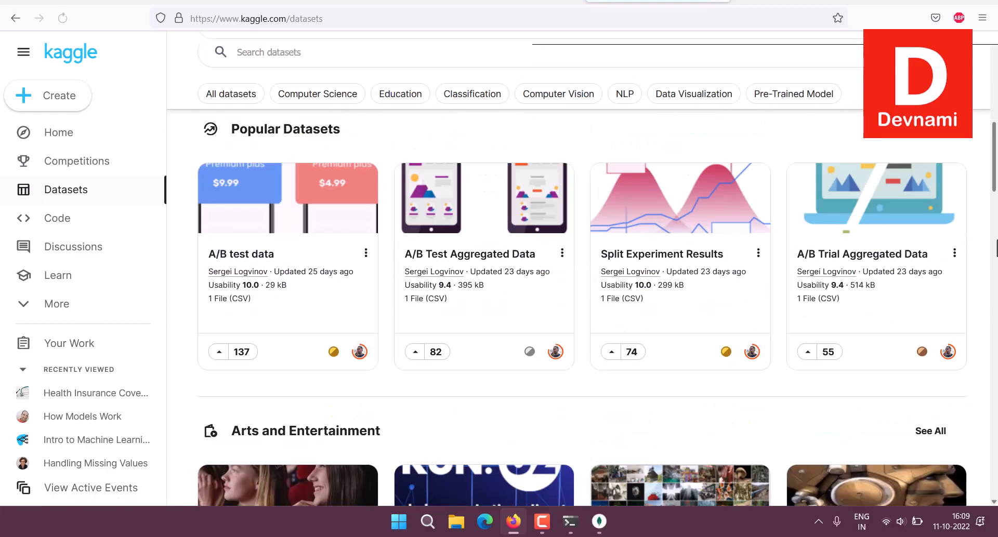
scroll(581, 309, down, 10)
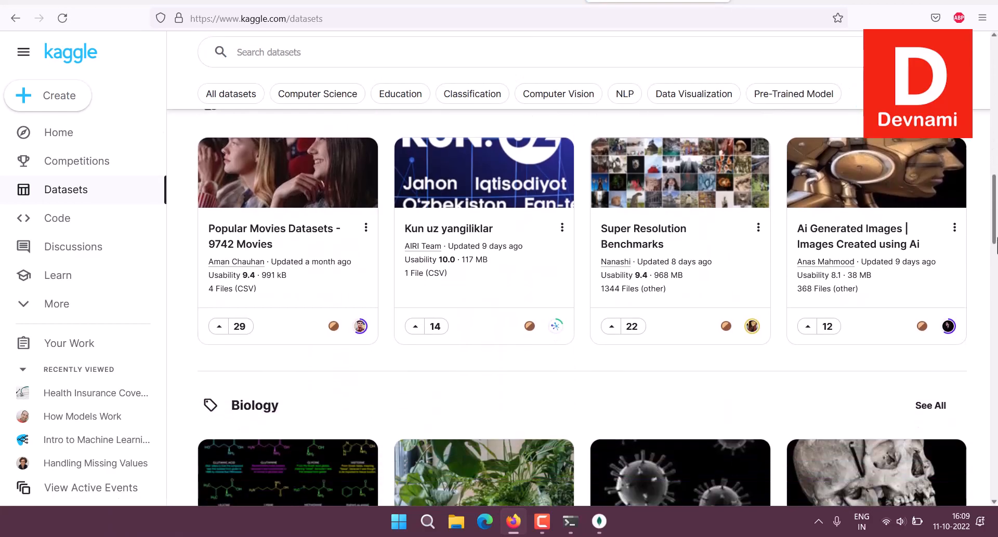
scroll(581, 309, down, 12)
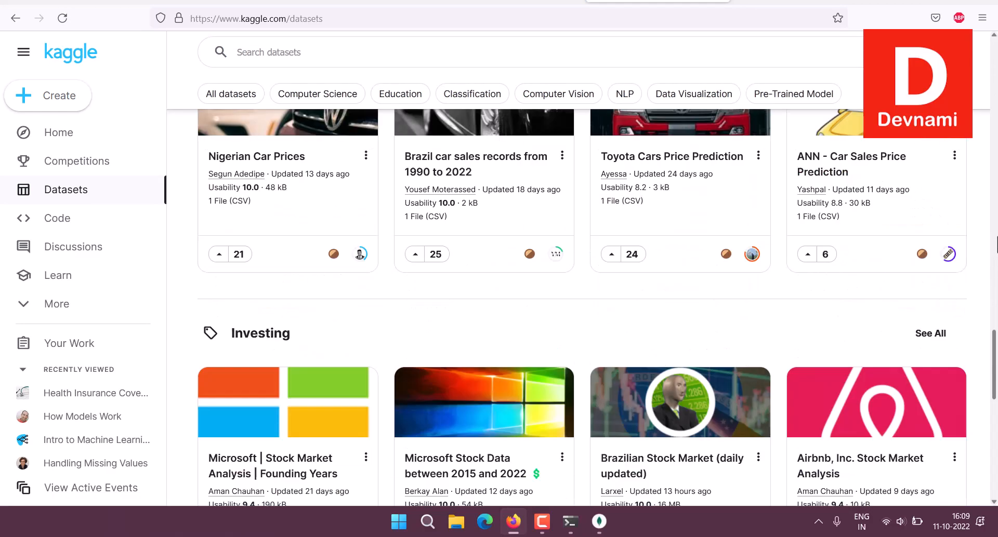
scroll(982, 236, down, 4)
click(314, 51)
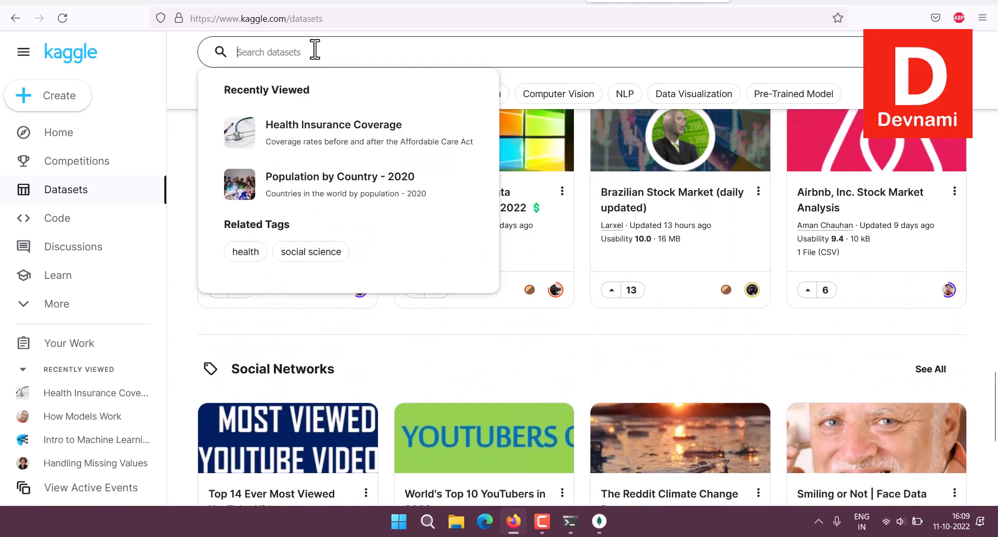
text(health)
key(Return)
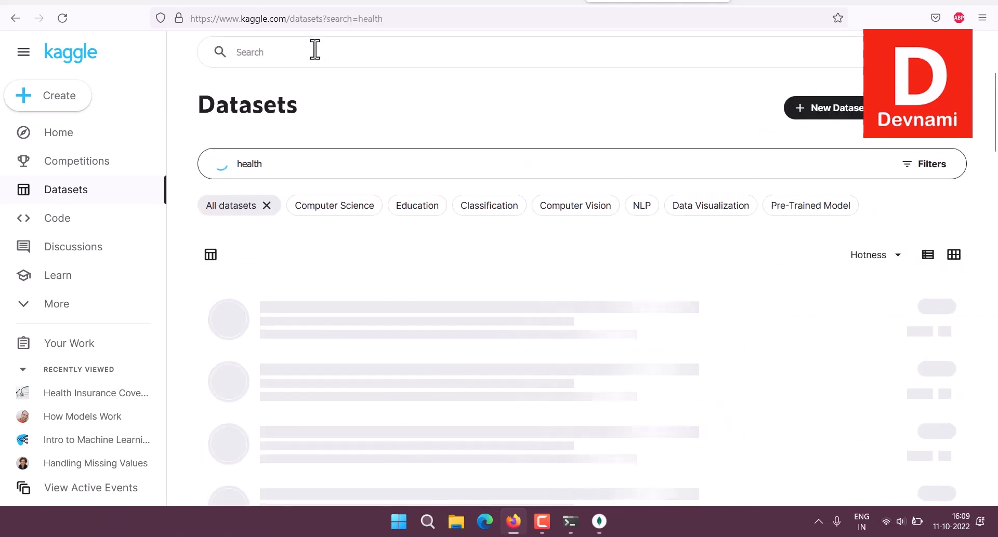
scroll(572, 272, down, 3)
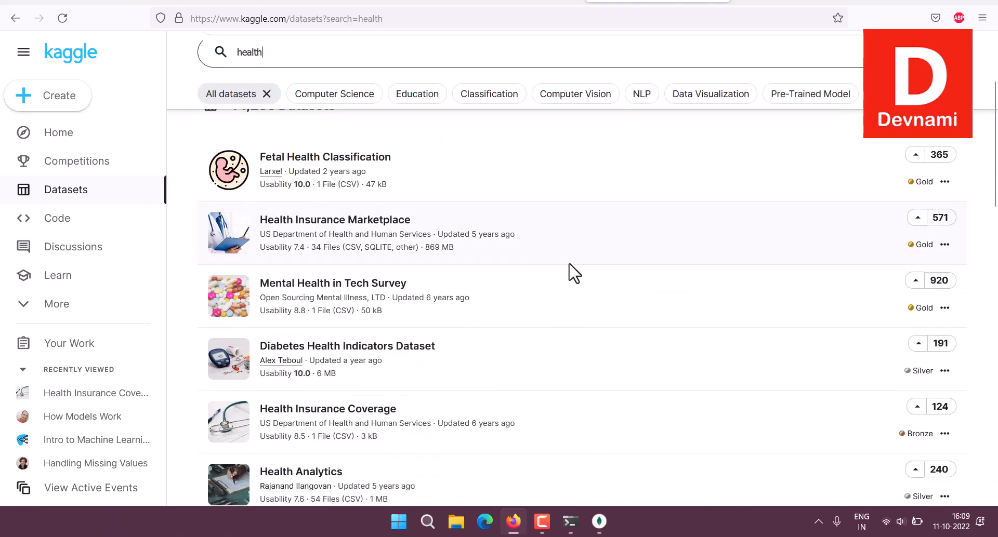
Open the Health Insurance Marketplace dataset and compare its Compact, Detail and Column views.
click(329, 229)
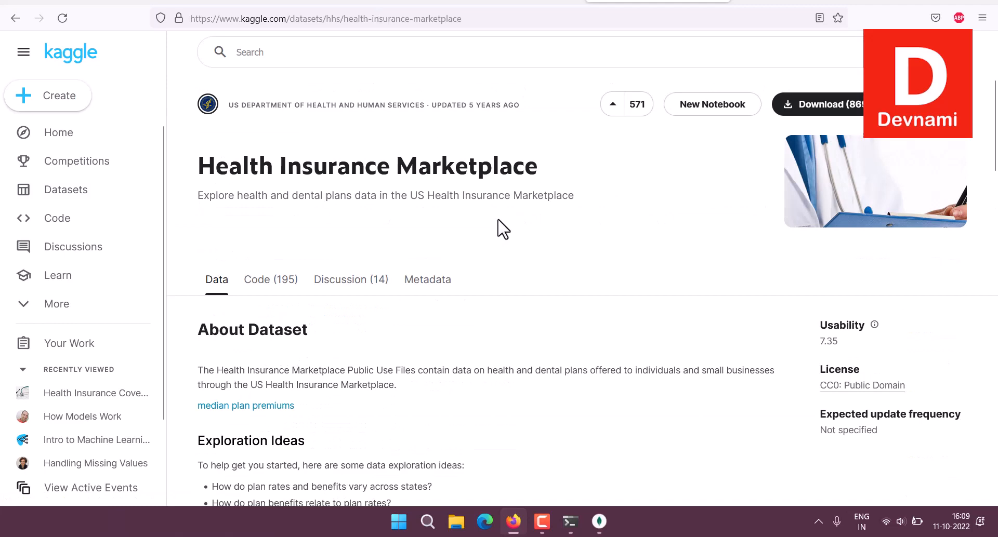
scroll(624, 210, down, 5)
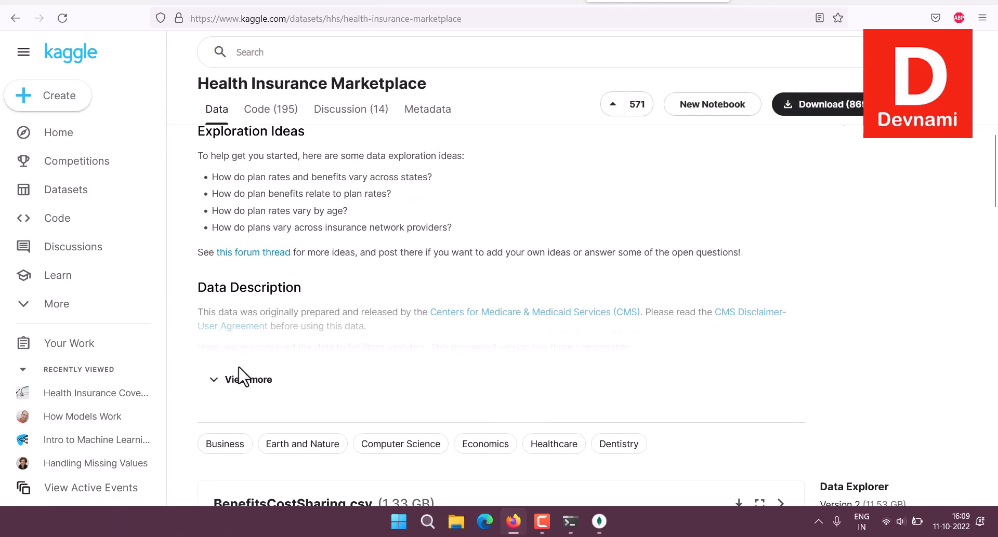
scroll(514, 335, down, 4)
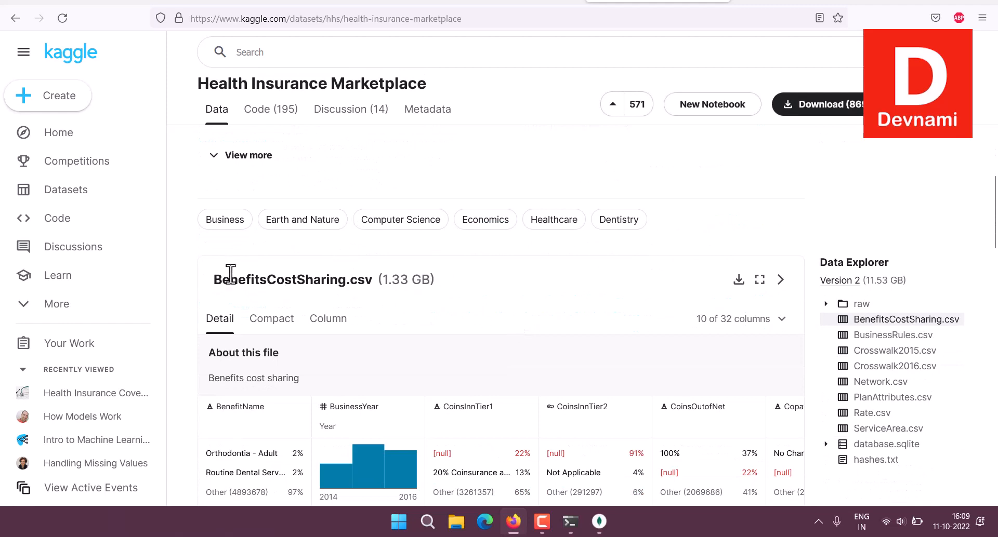
scroll(201, 267, down, 6)
scroll(201, 267, up, 3)
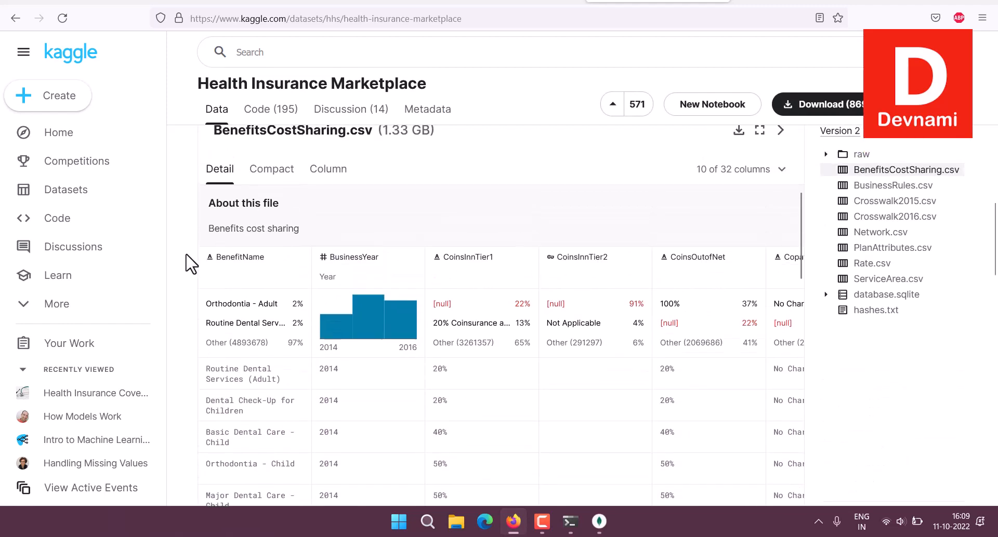
click(268, 172)
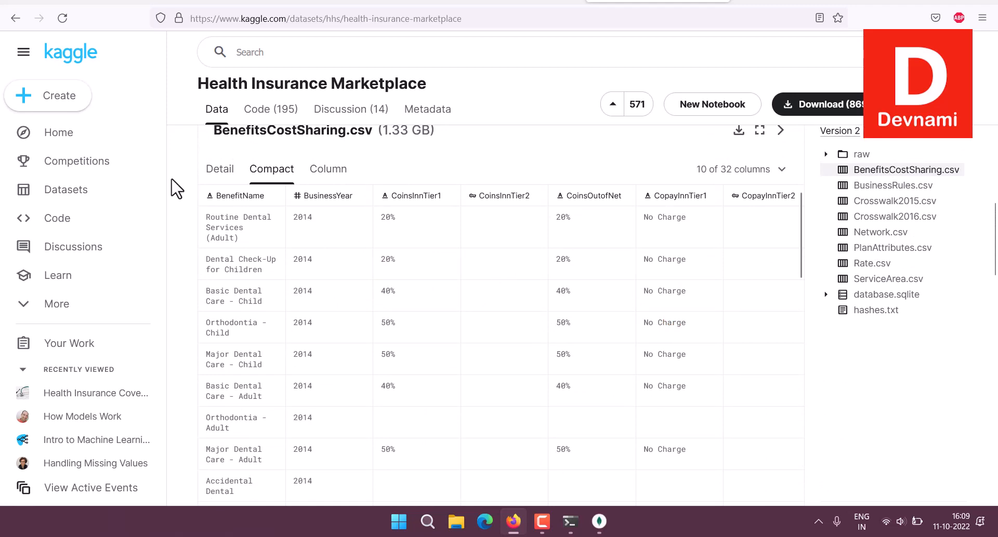
click(217, 170)
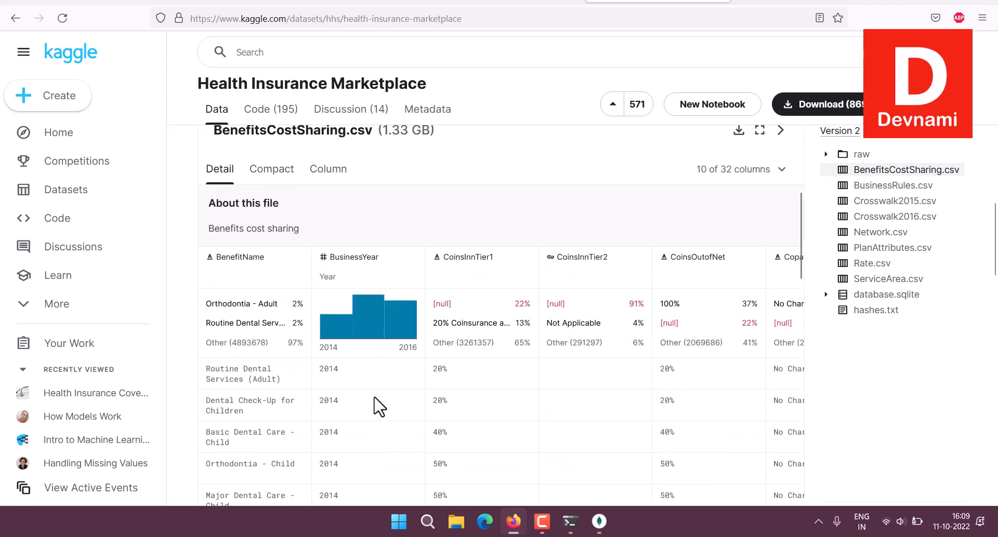
click(329, 176)
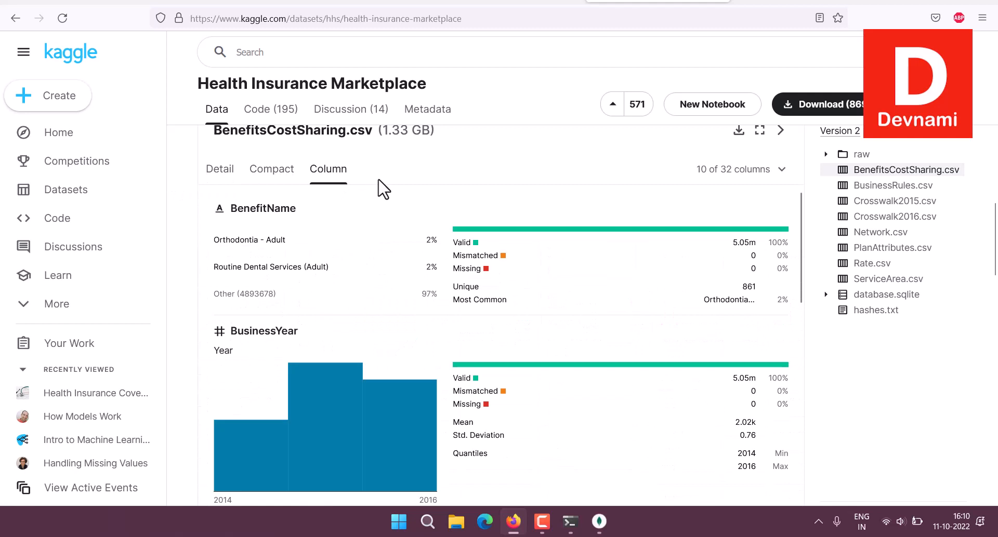
Preview ServiceArea.csv in the compact table and detail views.
mouse_move(358, 373)
click(877, 280)
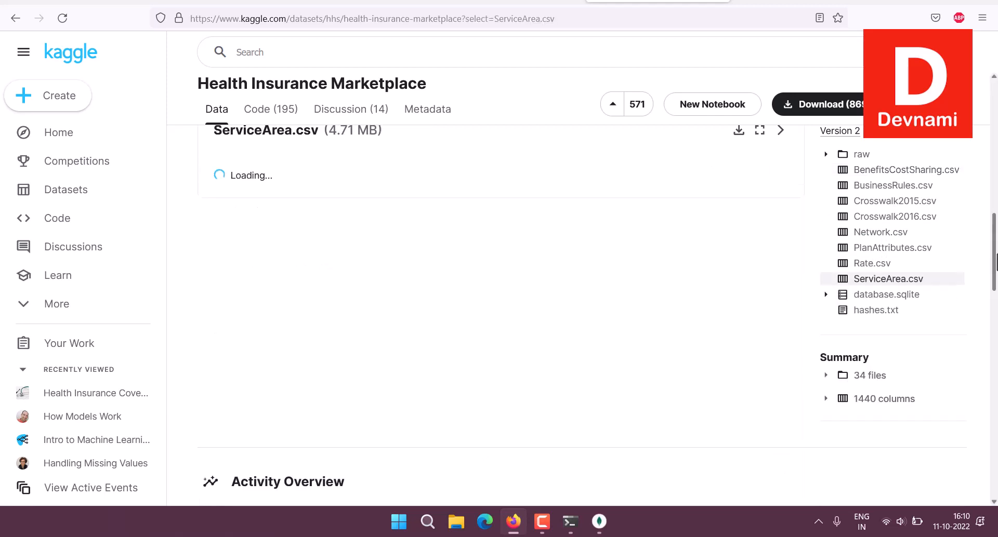
click(281, 175)
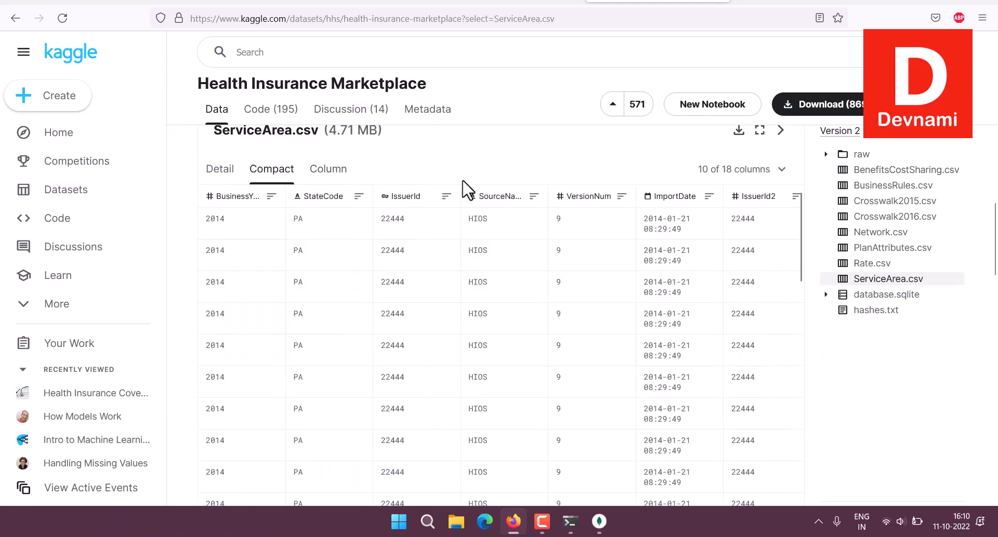
click(232, 178)
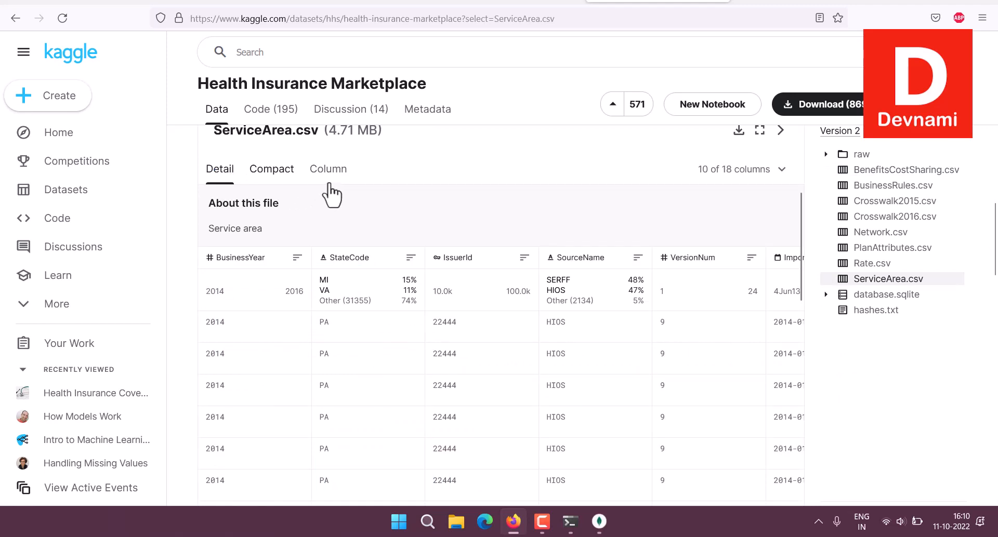
click(271, 171)
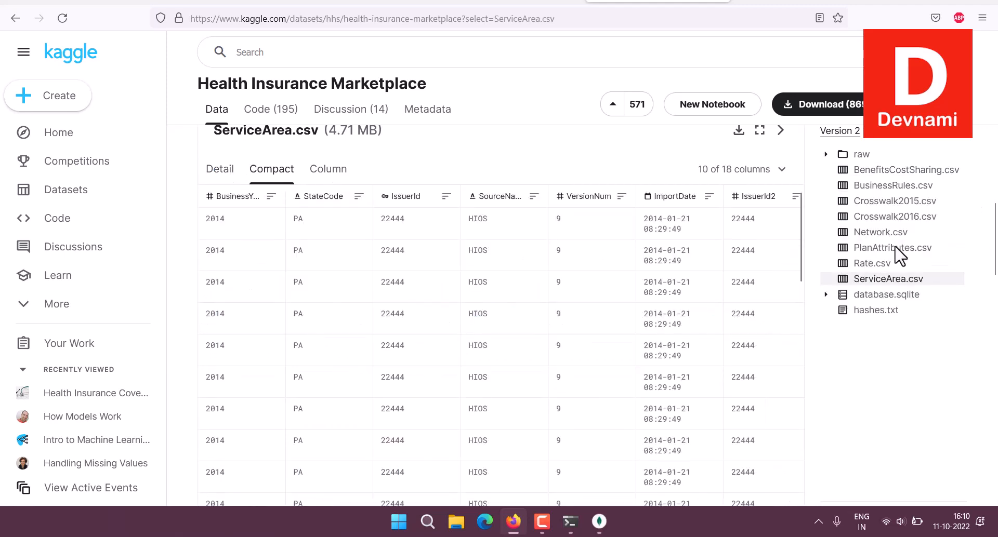
scroll(897, 291, up, 4)
scroll(898, 259, down, 1)
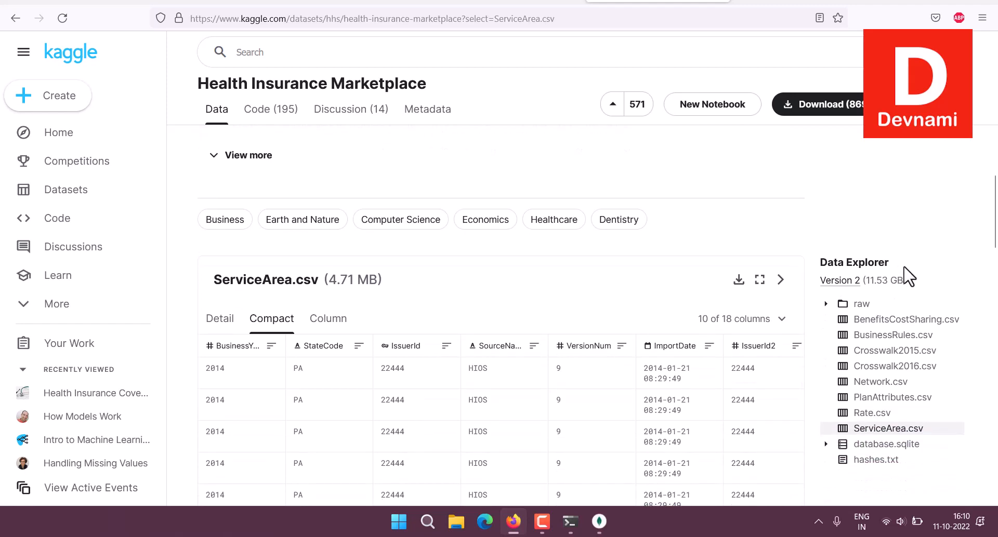
Preview BenefitsCostSharing.csv (1.33 GB), then go back to the Datasets page.
click(904, 319)
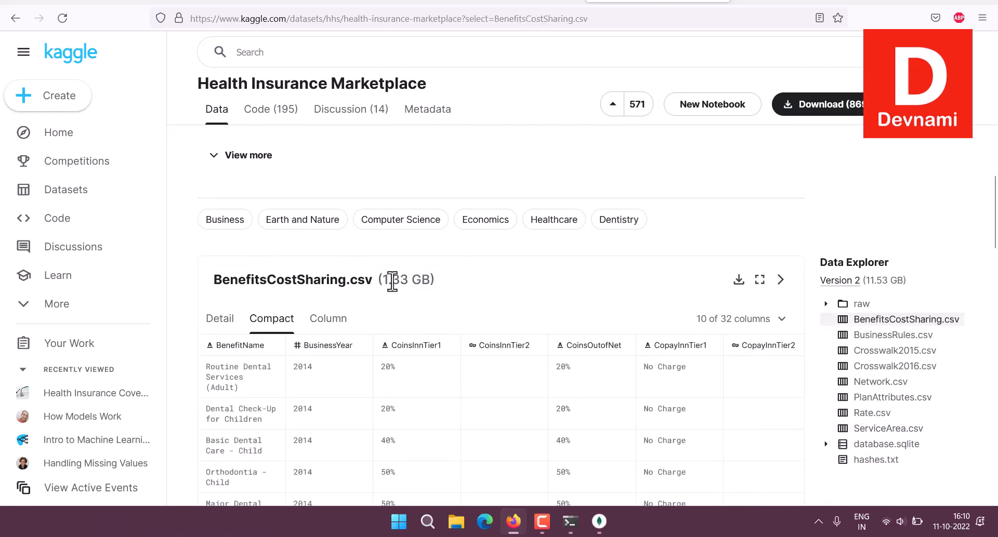
drag(392, 280, 422, 281)
click(464, 283)
click(85, 194)
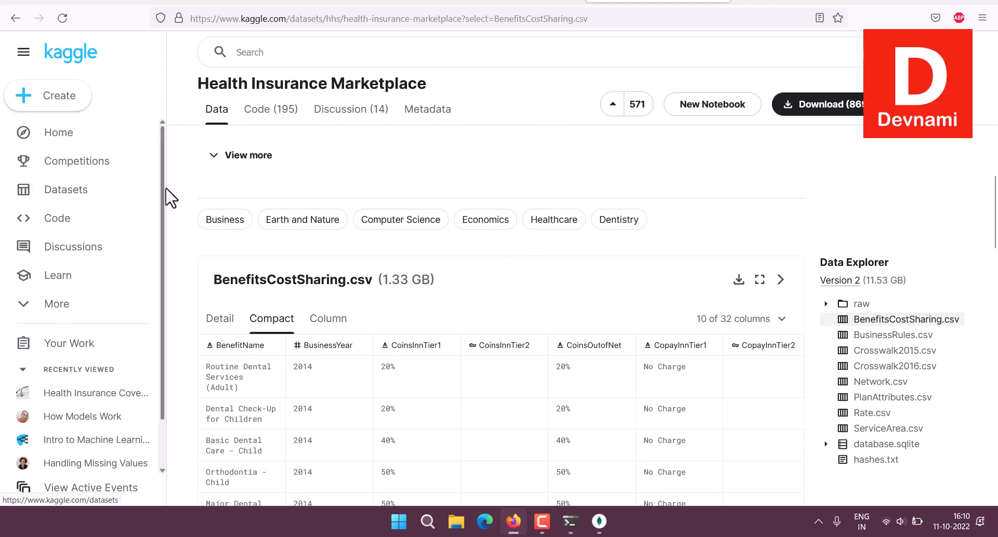
Rerun the recent 'health' dataset search on Kaggle.
click(275, 52)
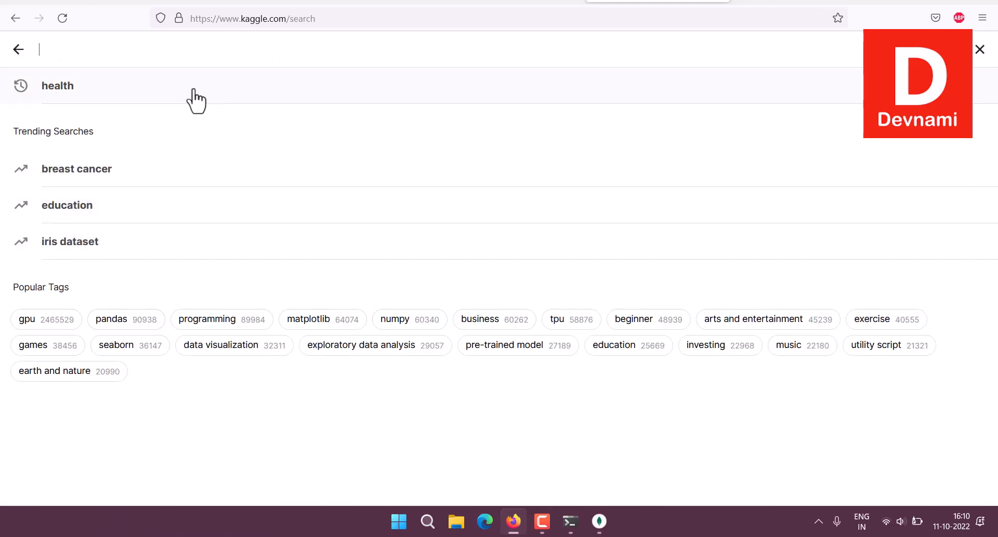
click(91, 85)
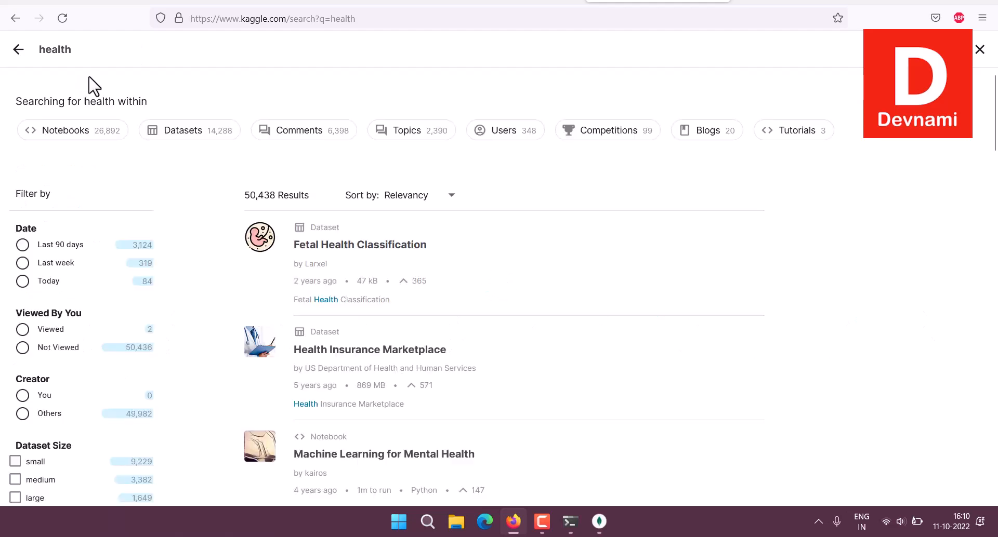
scroll(639, 223, down, 6)
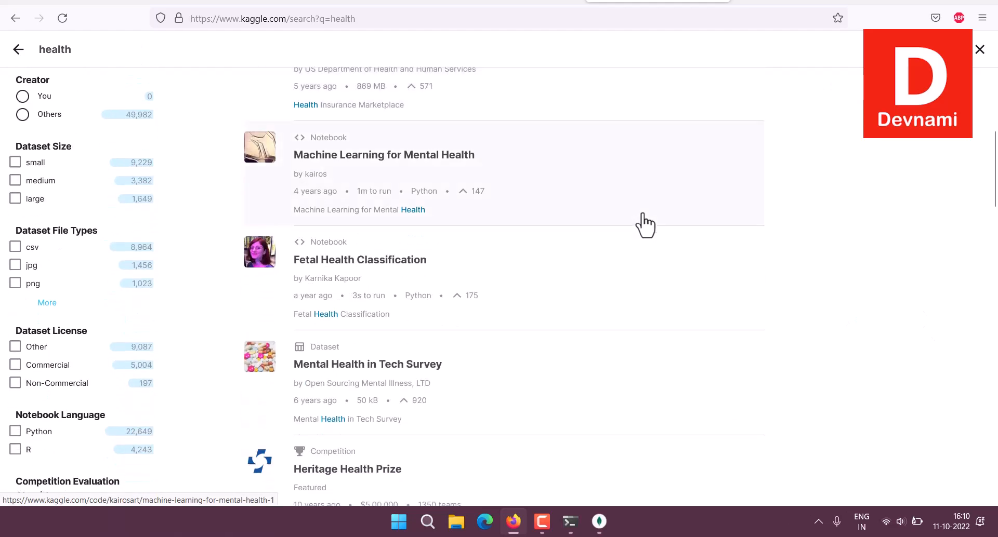
scroll(475, 286, down, 3)
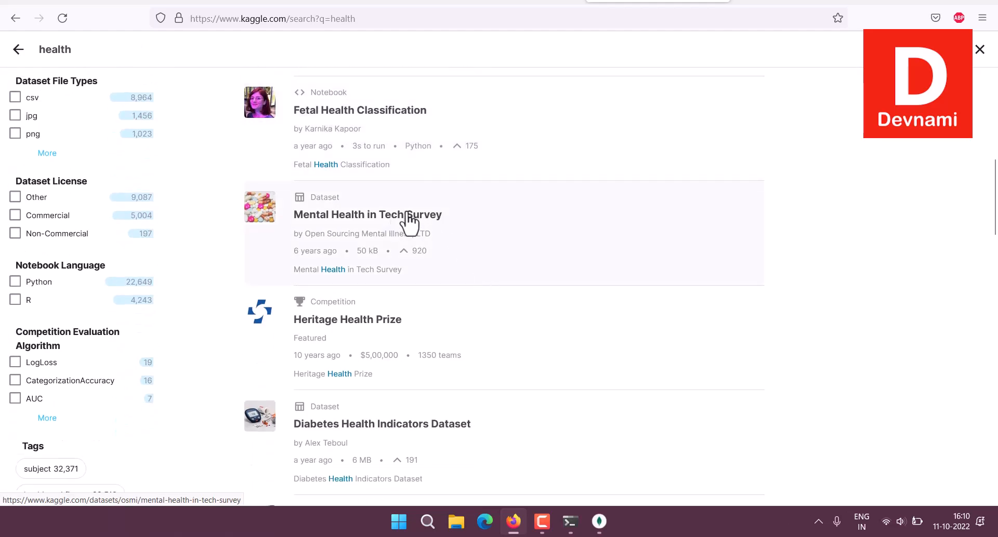
Download the Mental Health in Tech Survey dataset as archive.zip and minimize Firefox.
click(450, 257)
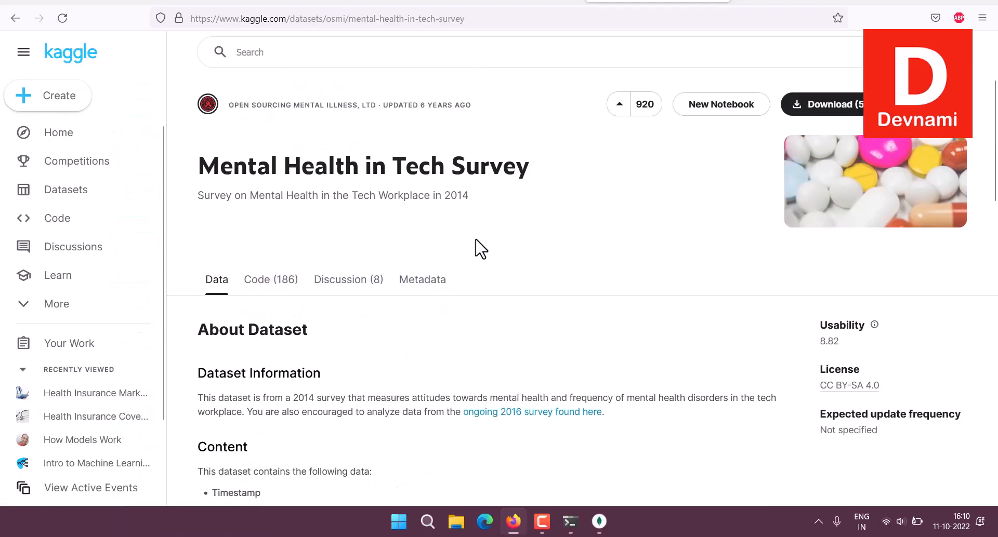
scroll(653, 240, down, 5)
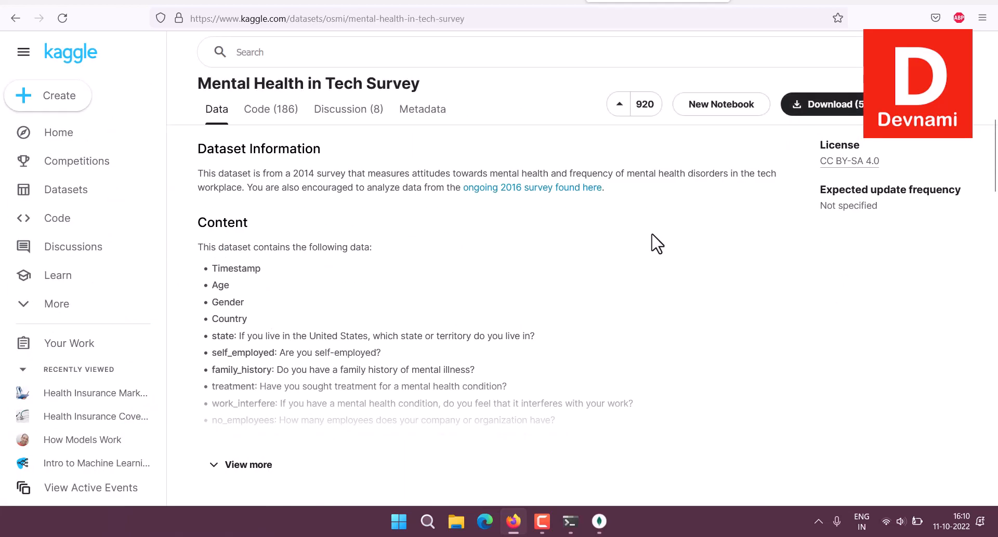
scroll(652, 241, down, 6)
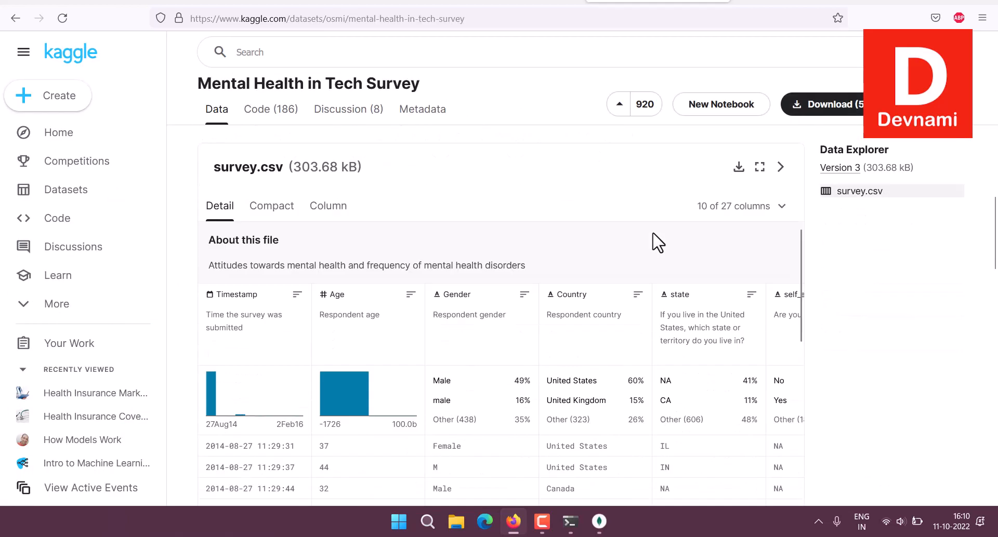
click(856, 107)
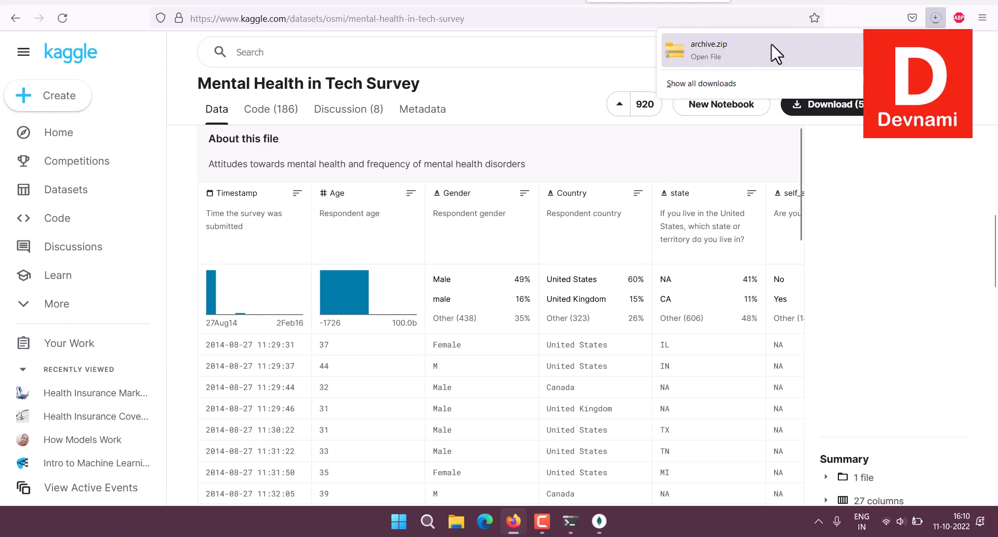
click(918, 1)
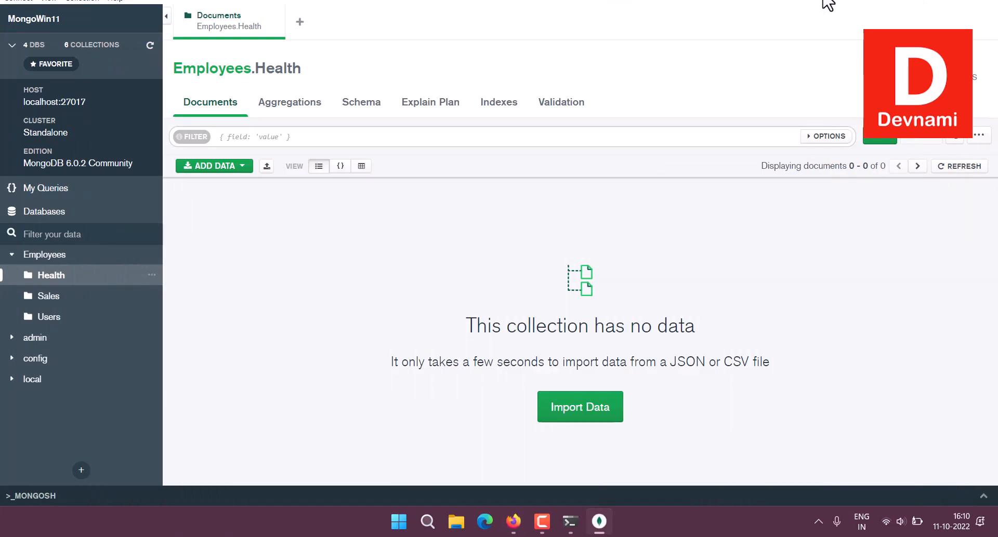
Extract archive.zip onto the desktop and delete the zip file.
click(920, 1)
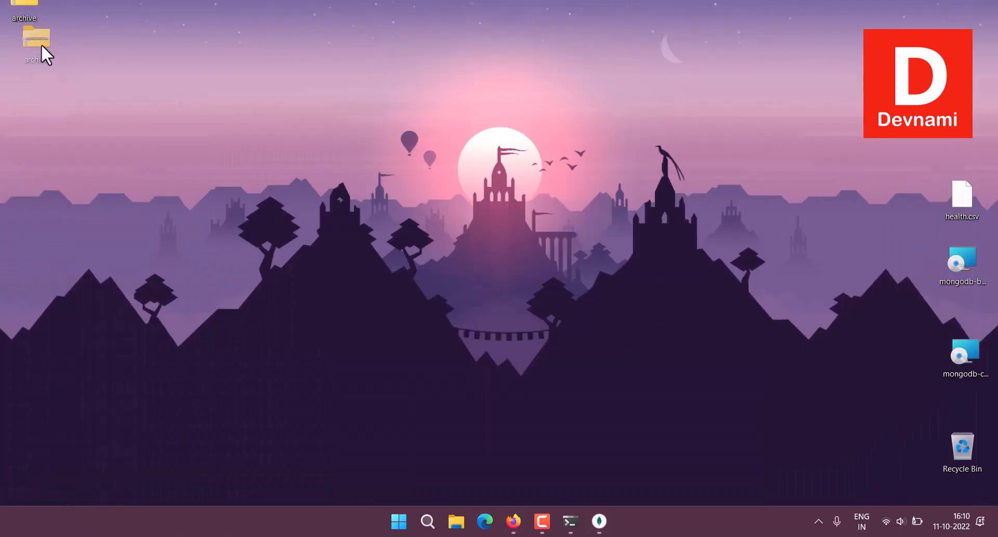
right_click(76, 127)
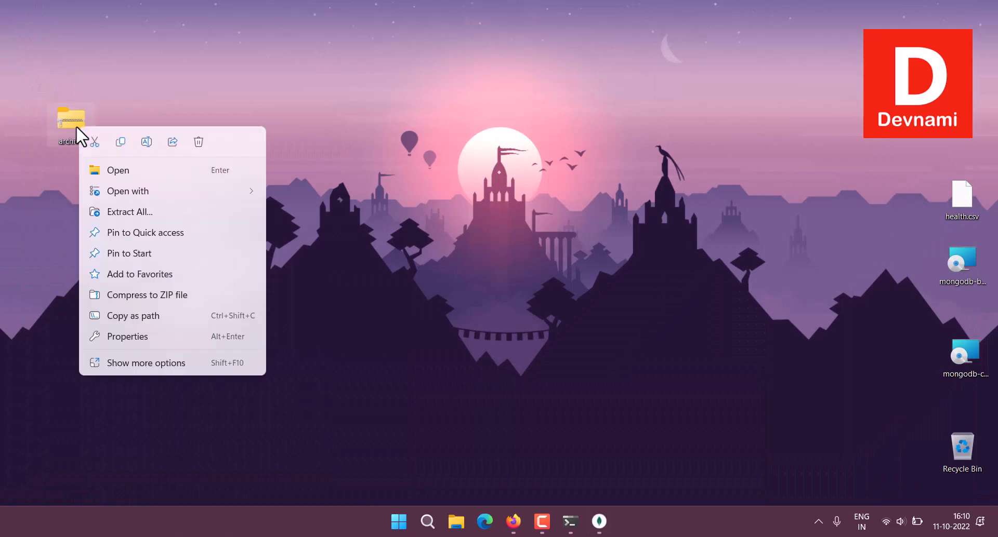
click(134, 363)
mouse_move(234, 129)
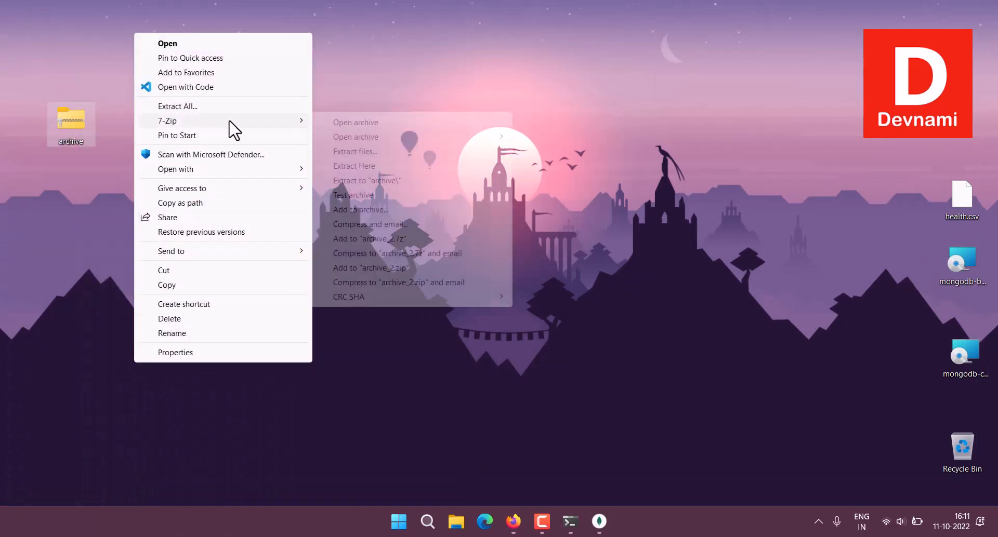
click(374, 179)
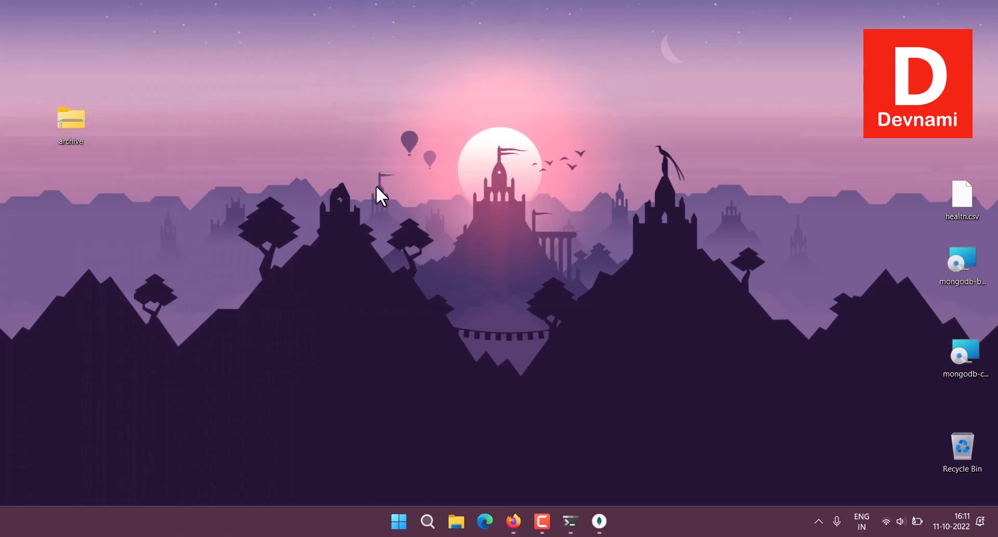
drag(52, 122, 962, 457)
Copy survey.csv from the extracted archive folder and paste it onto the desktop.
drag(34, 21, 728, 186)
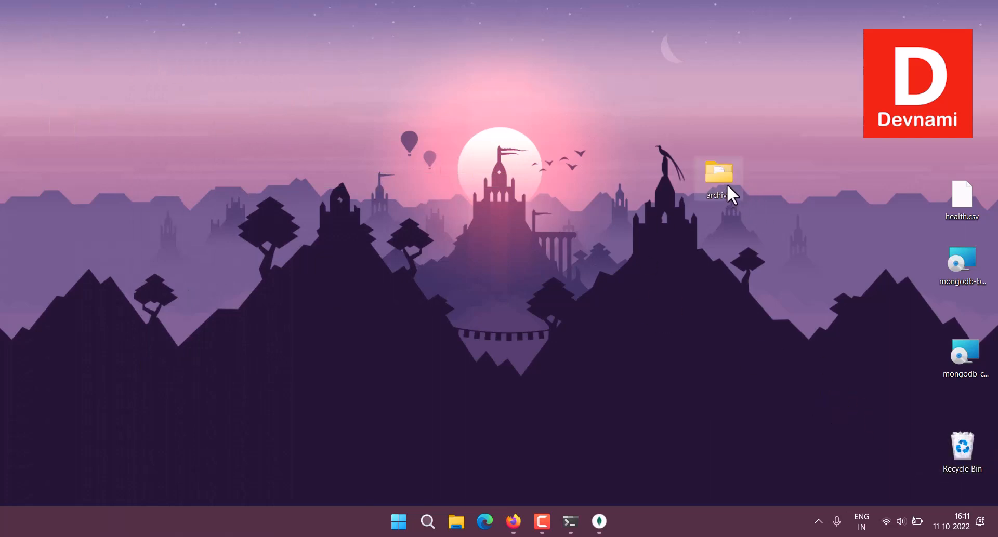
double_click(728, 186)
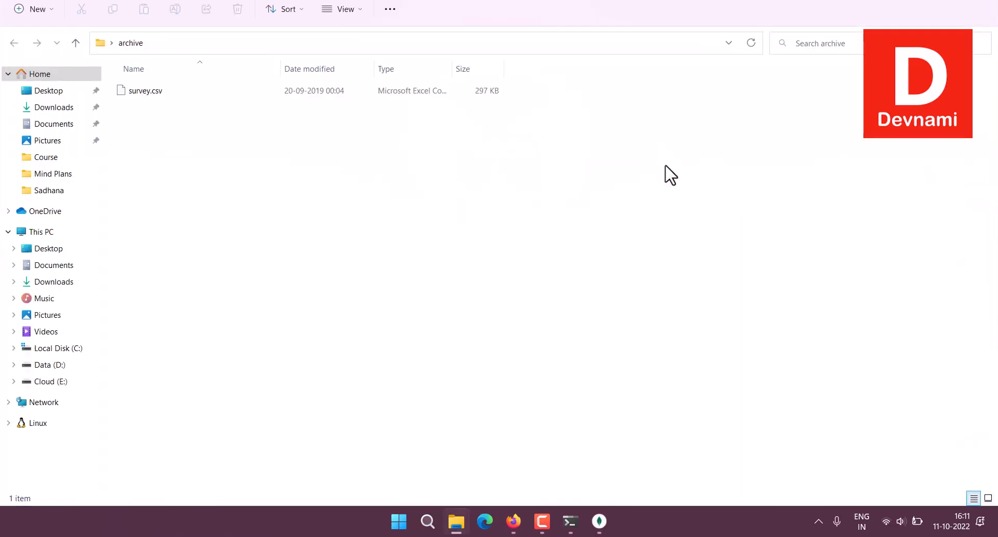
click(141, 93)
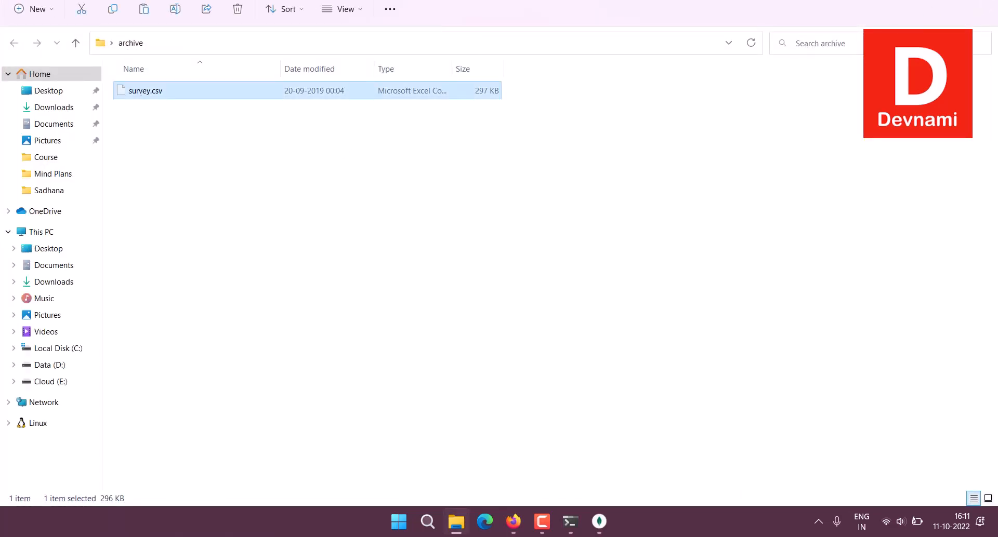
key(alt+F4)
right_click(605, 95)
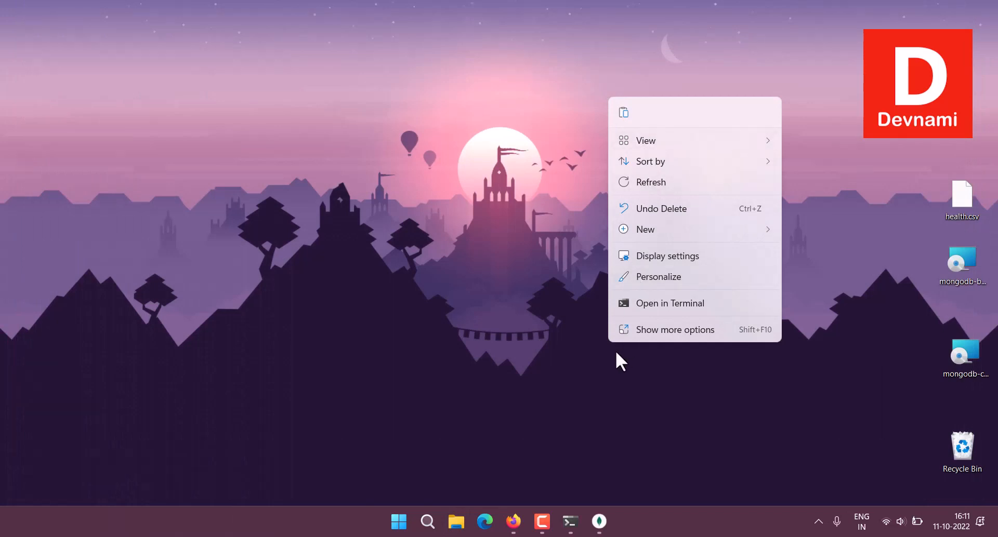
click(624, 114)
Delete the archive folder and place survey.csv above health.csv in the right column.
drag(31, 15, 612, 165)
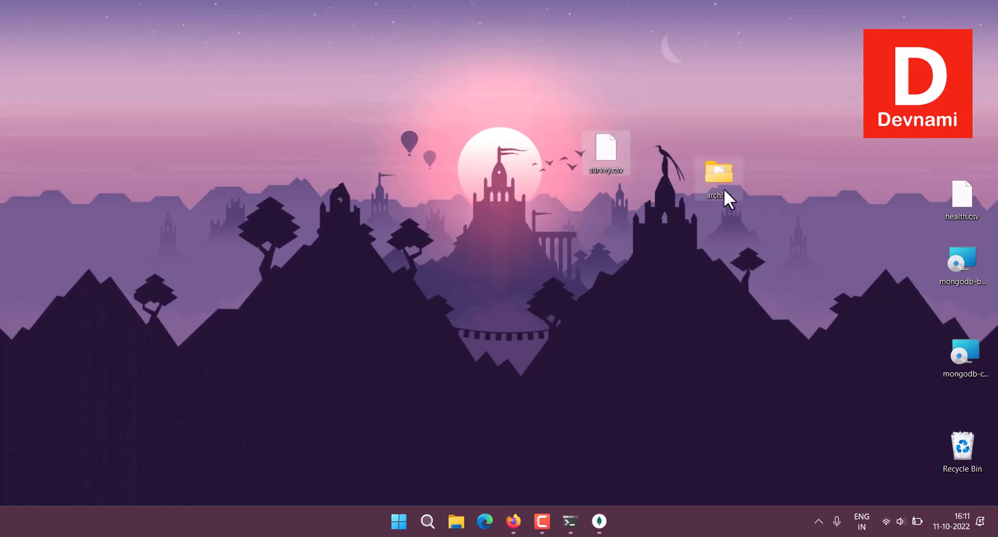
drag(723, 188, 962, 451)
drag(612, 160, 967, 146)
click(513, 522)
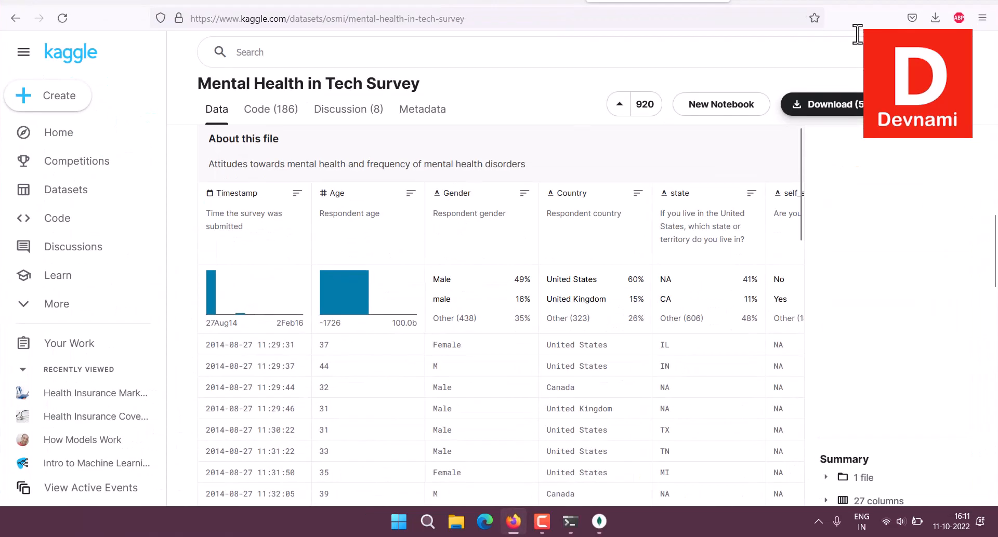
Search the web for zamzar in a new tab and open the Zamzar site.
click(752, 3)
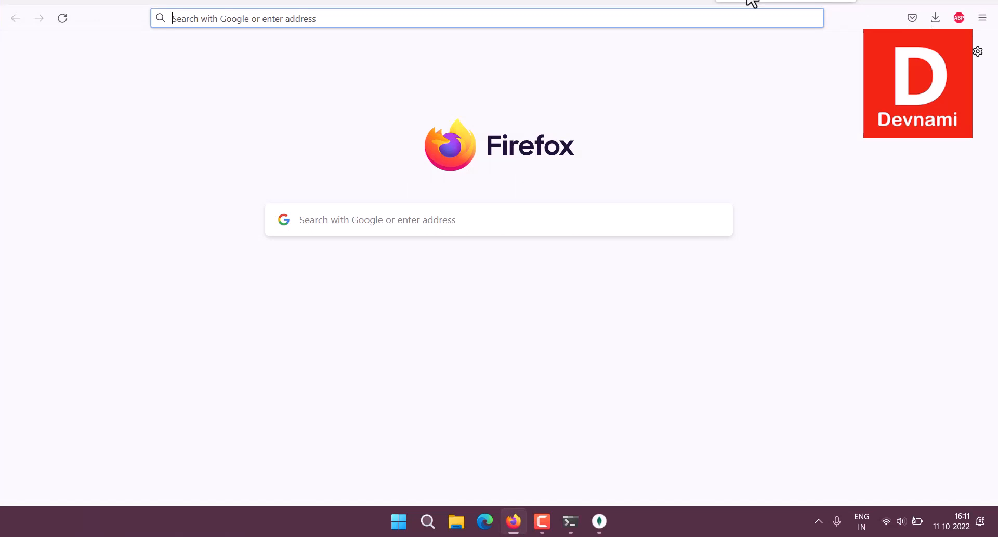
text(za)
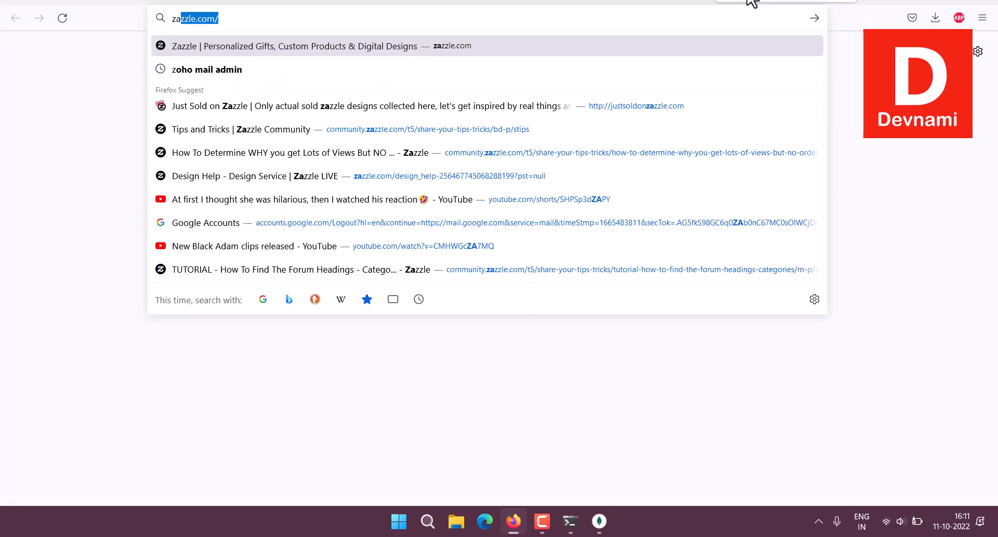
text(mazar)
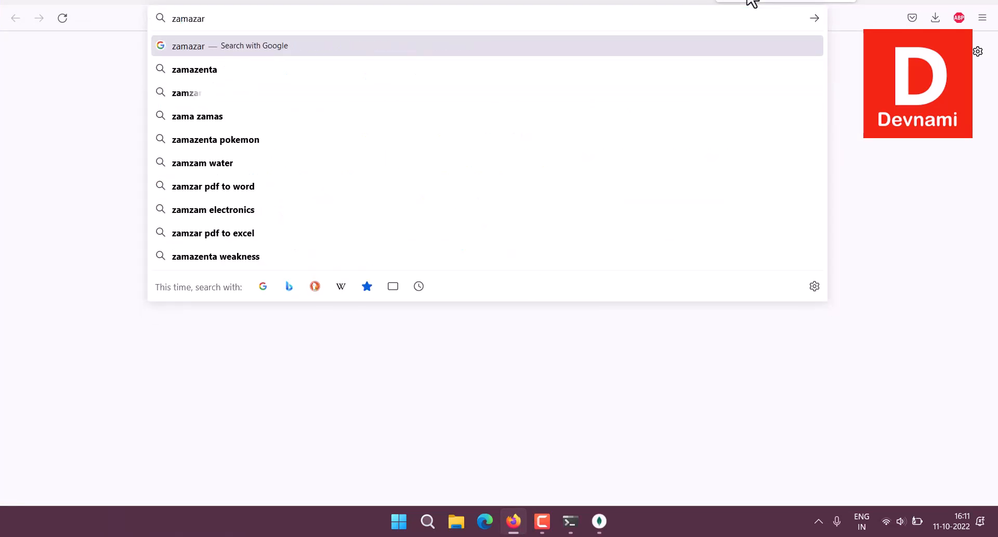
key(Return)
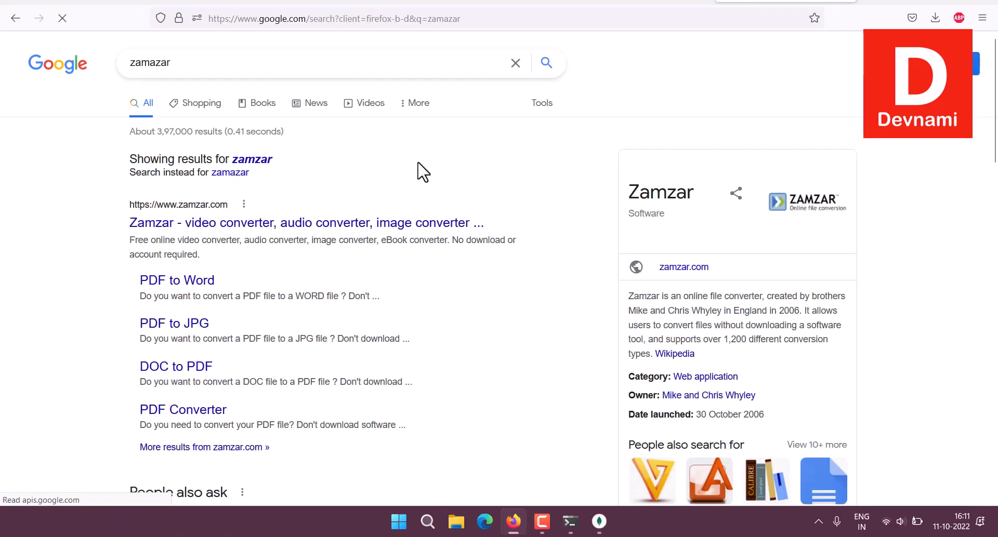
click(231, 224)
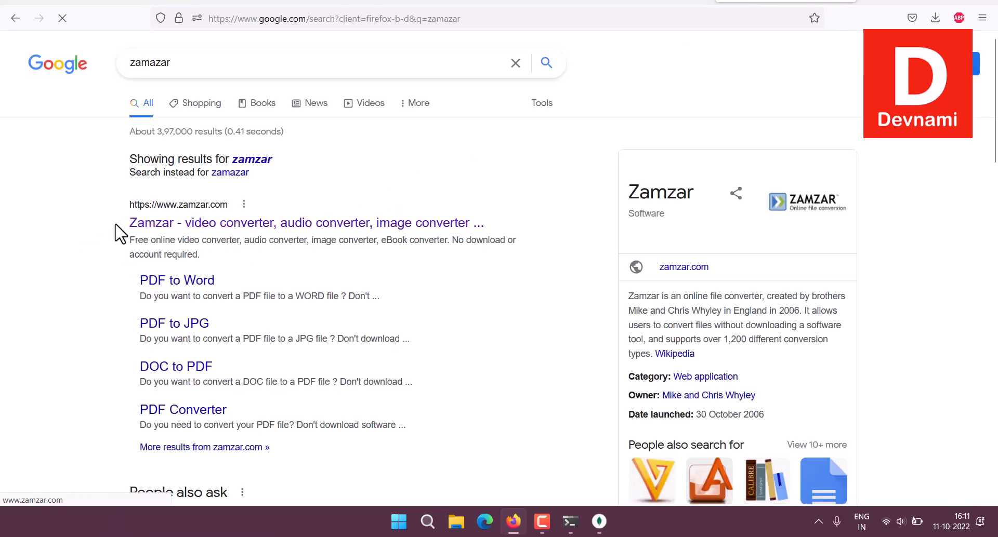
scroll(294, 271, down, 2)
scroll(294, 270, down, 2)
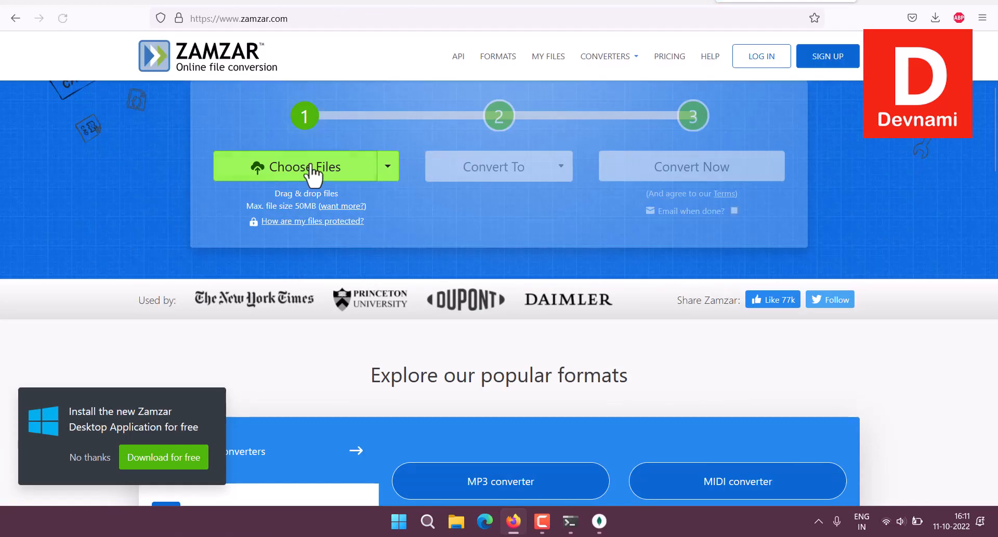
Upload survey.csv from the Desktop and close the Convert To list without choosing.
click(311, 174)
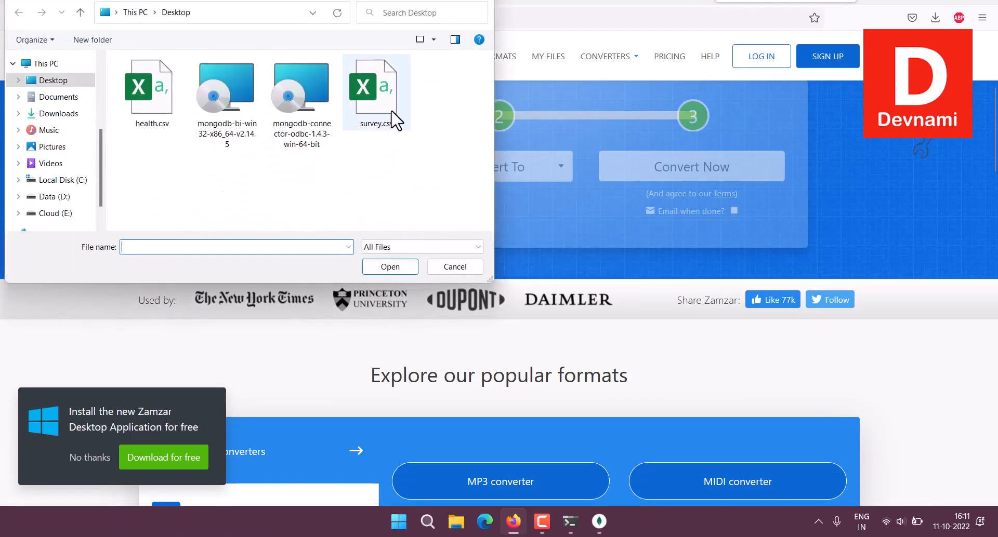
click(387, 104)
click(382, 267)
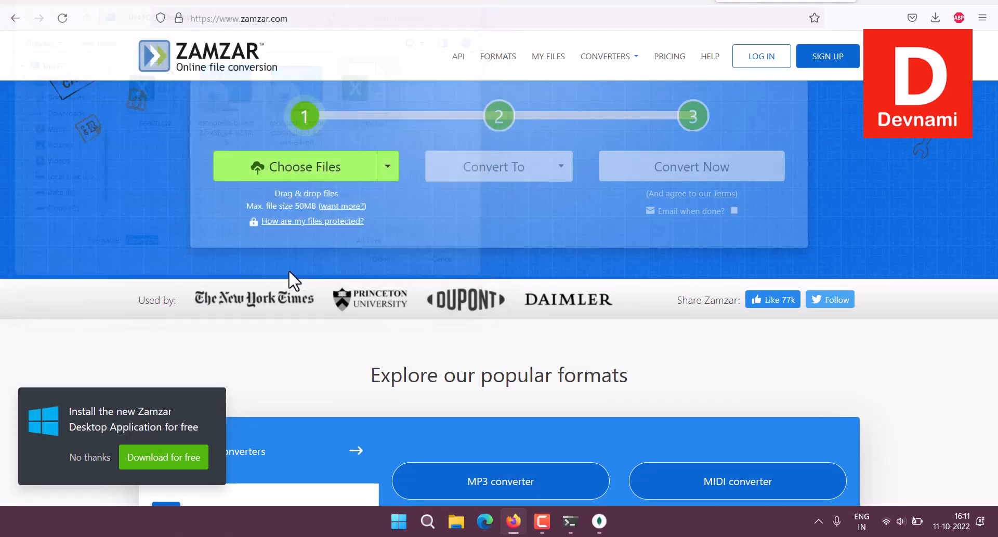
click(563, 194)
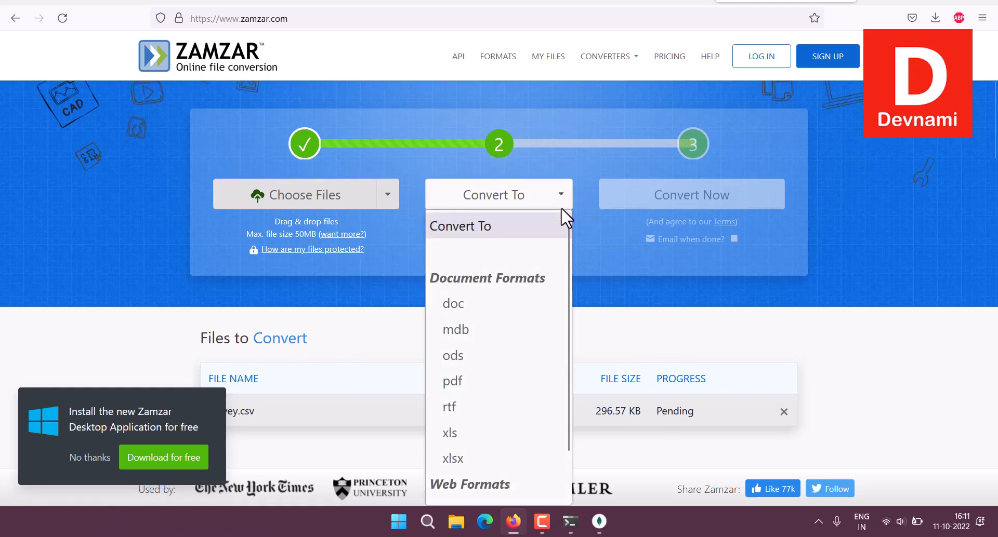
scroll(522, 332, down, 1)
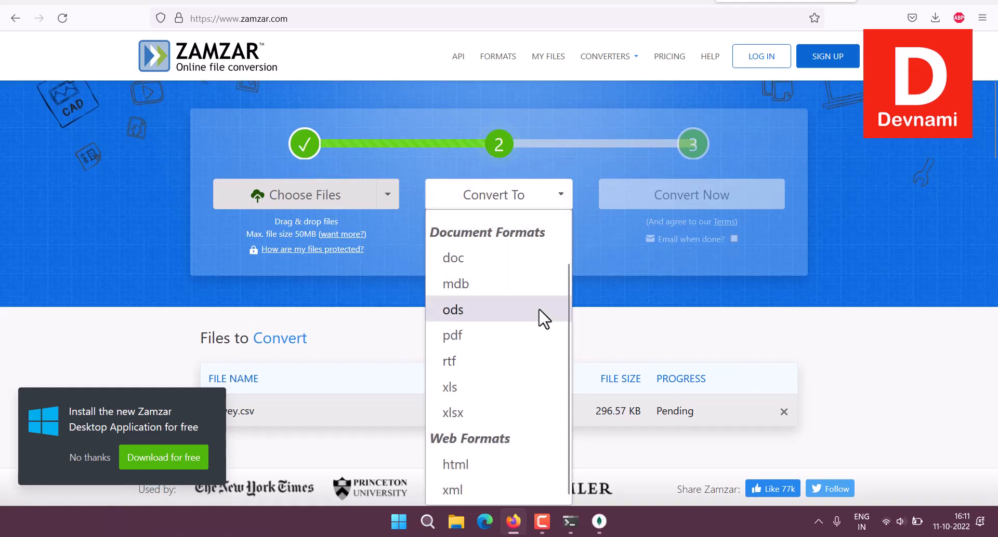
scroll(543, 318, up, 1)
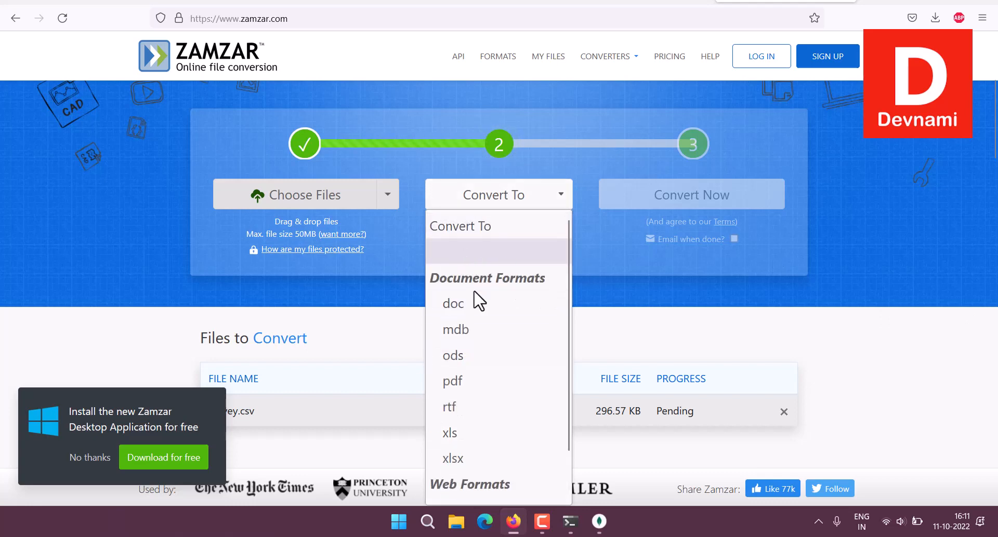
scroll(474, 301, down, 1)
click(639, 319)
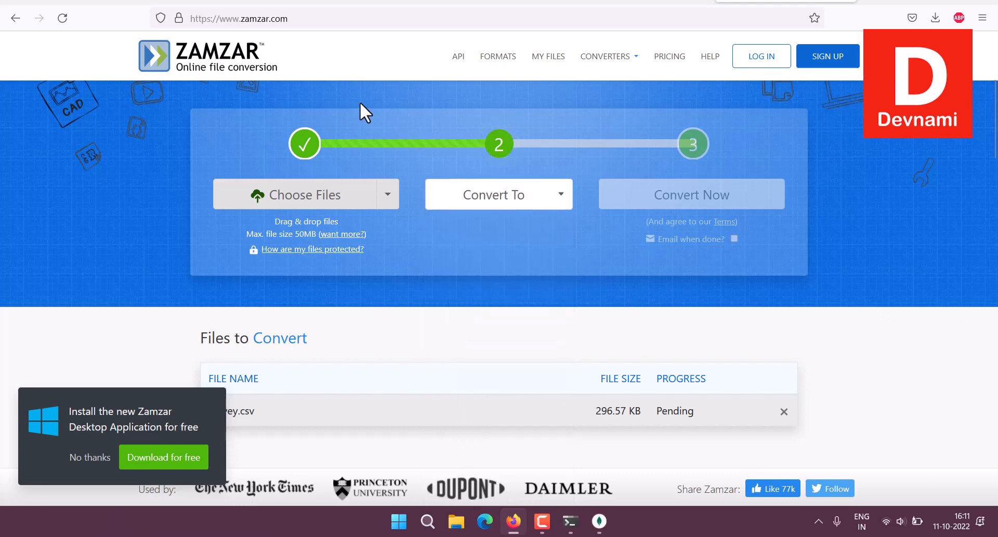
Search 'CSV to JSON converter' and open the convertcsv.com Convert CSV to JSON page.
click(301, 21)
text(CSV to)
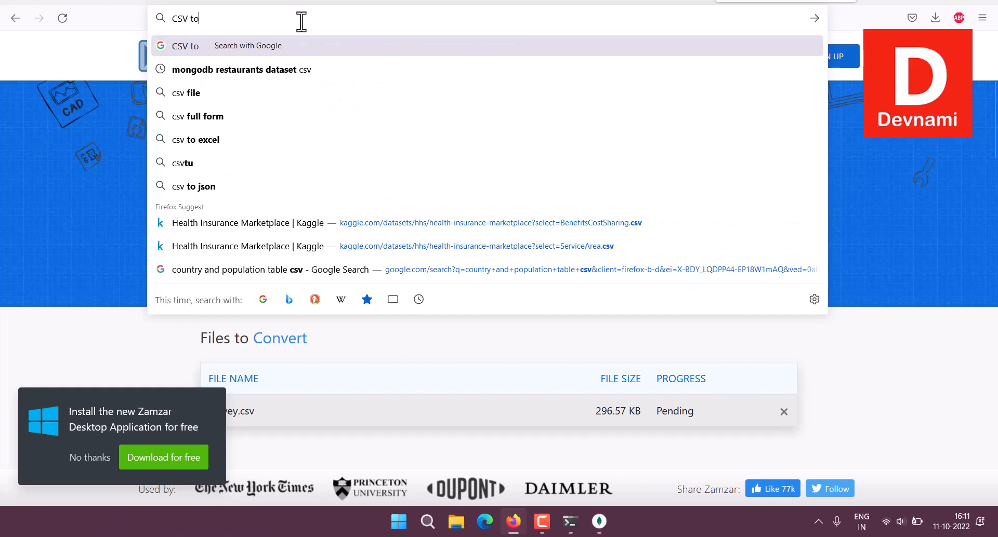
text( JSON convert)
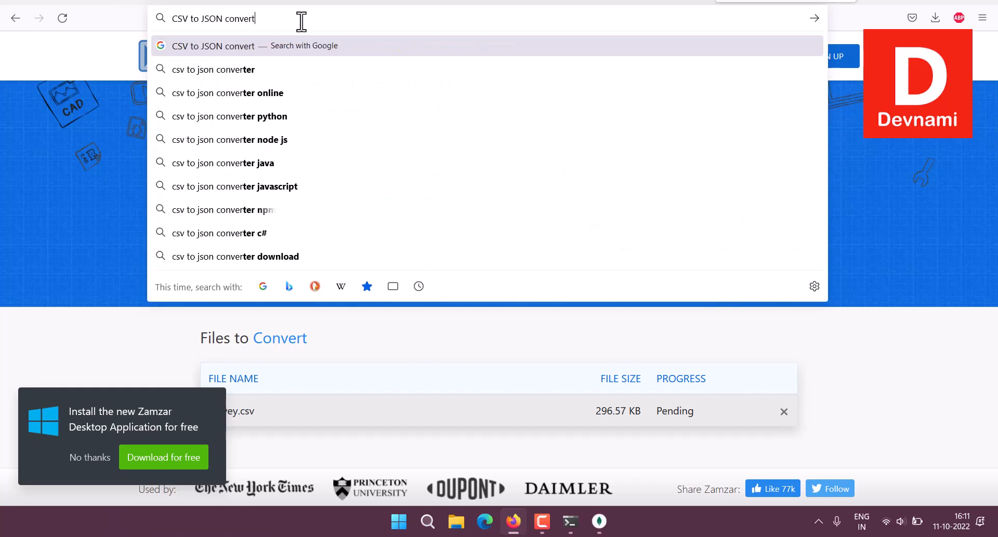
text(er)
key(Return)
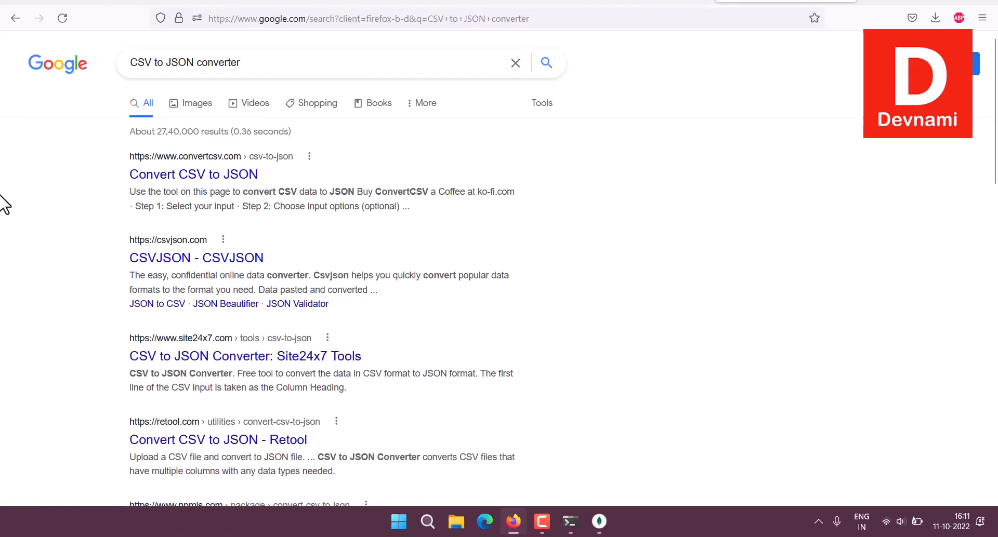
click(174, 177)
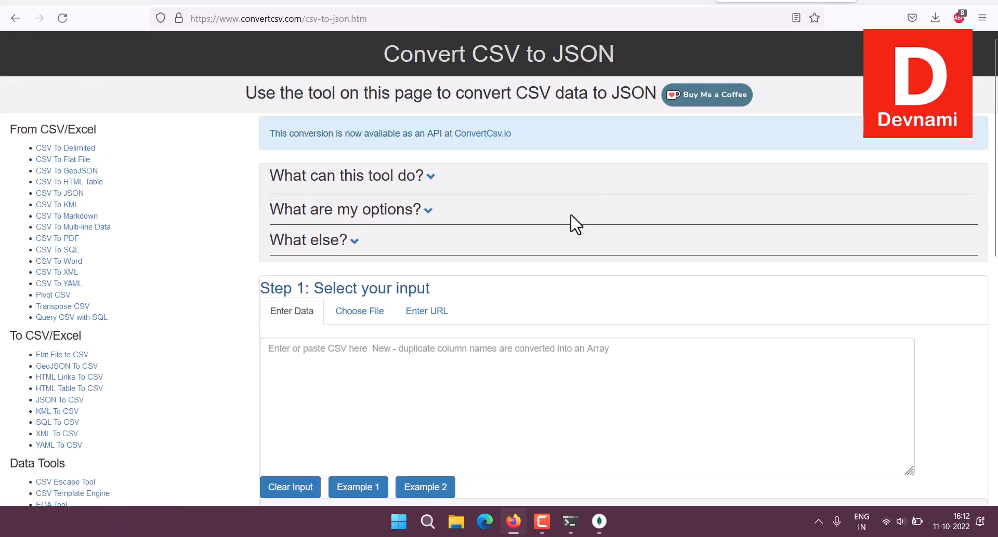
scroll(576, 225, down, 3)
Load survey.csv from the Desktop and download the JSON result as survey.json.
click(358, 144)
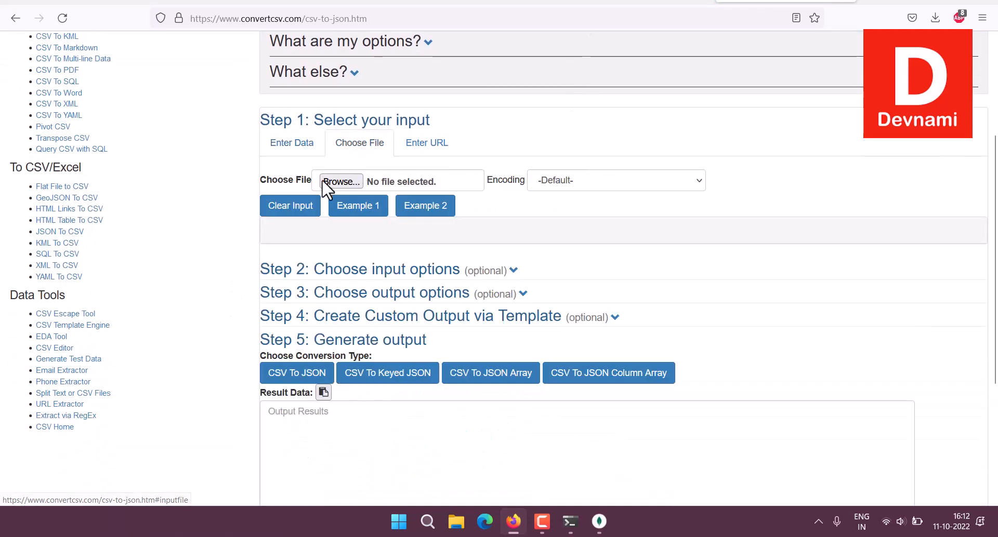
click(338, 182)
click(374, 97)
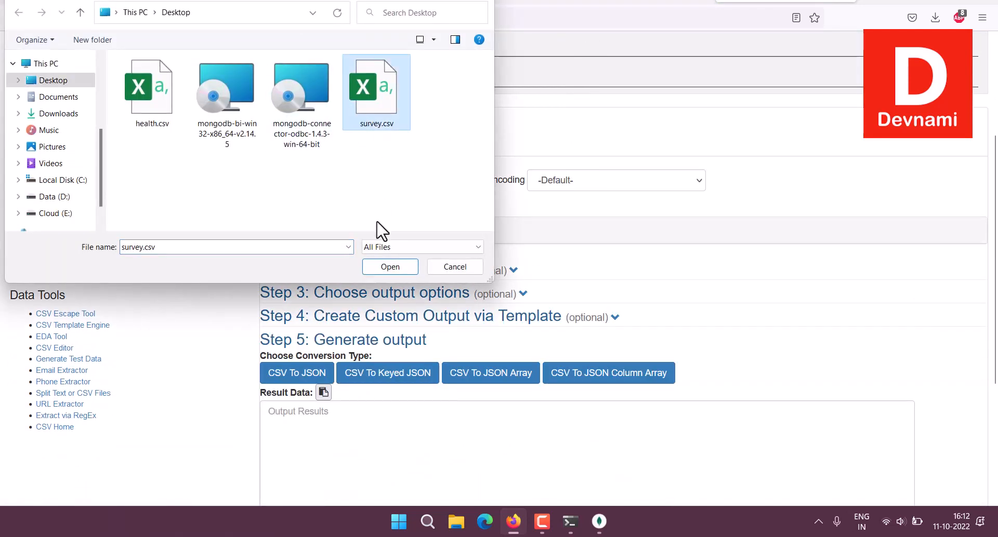
click(389, 265)
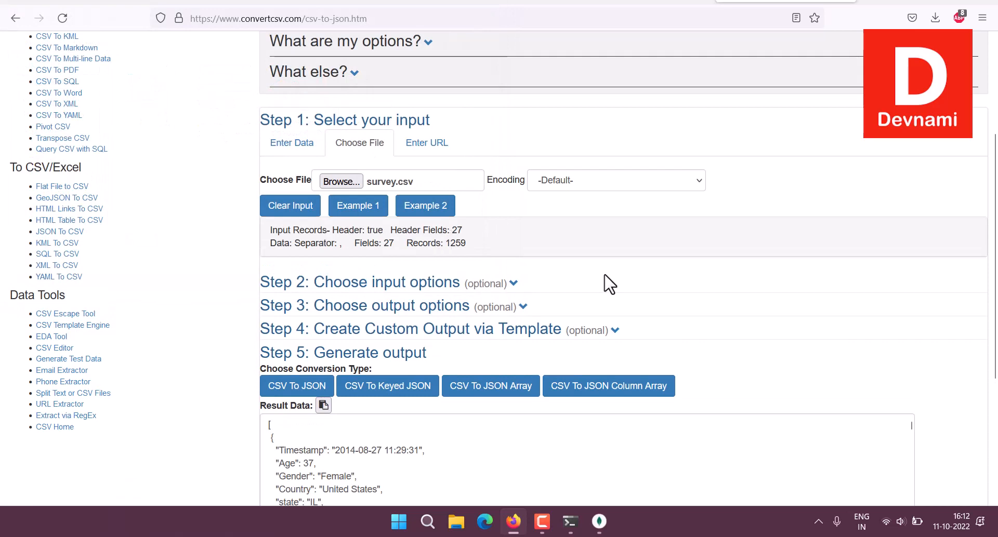
scroll(219, 401, down, 4)
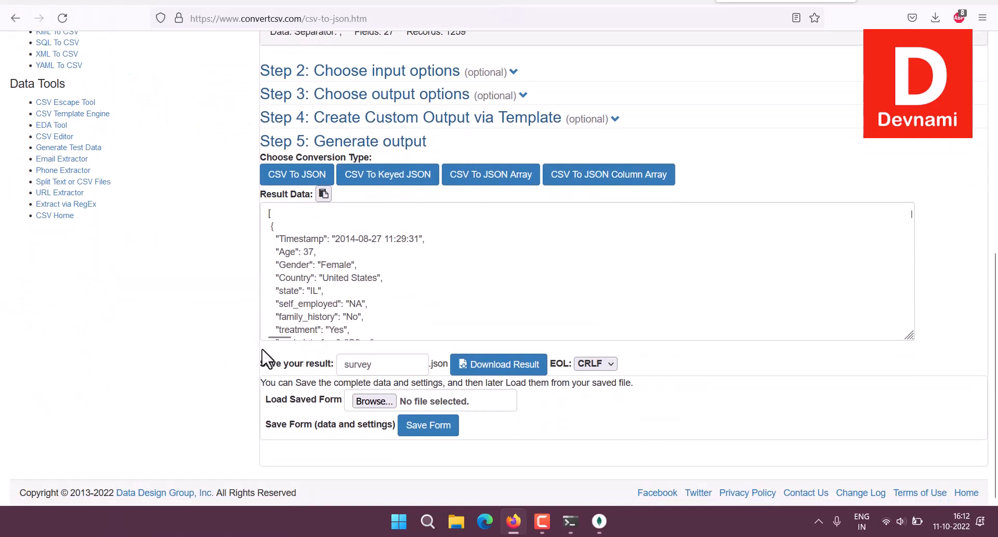
click(461, 364)
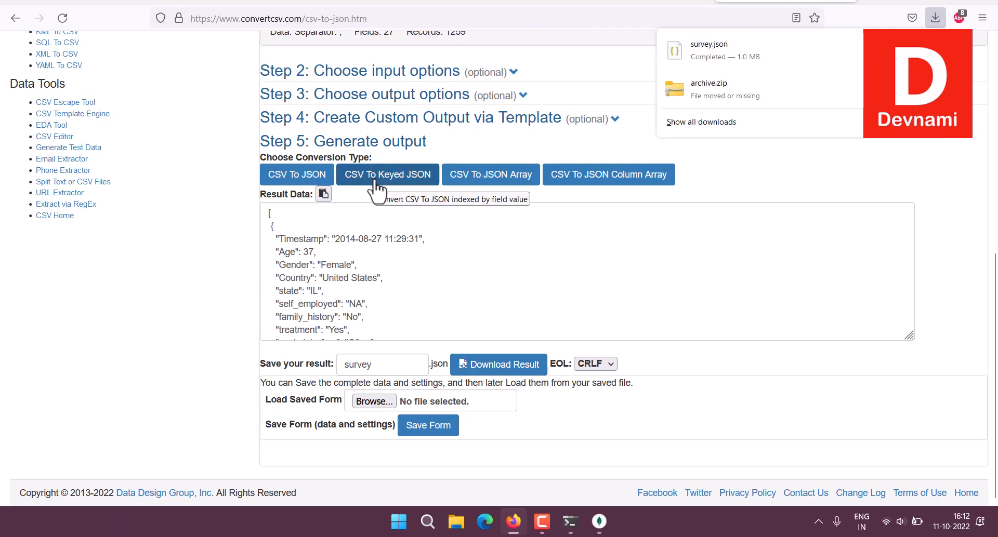
click(514, 523)
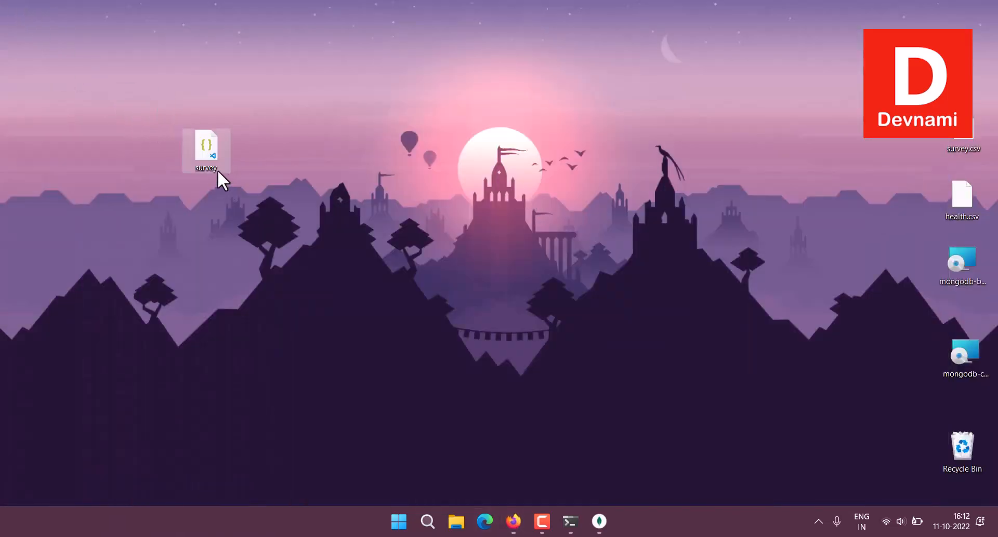
Rename the desktop survey JSON file to health, then bring MongoDB Compass back.
right_click(202, 168)
click(219, 342)
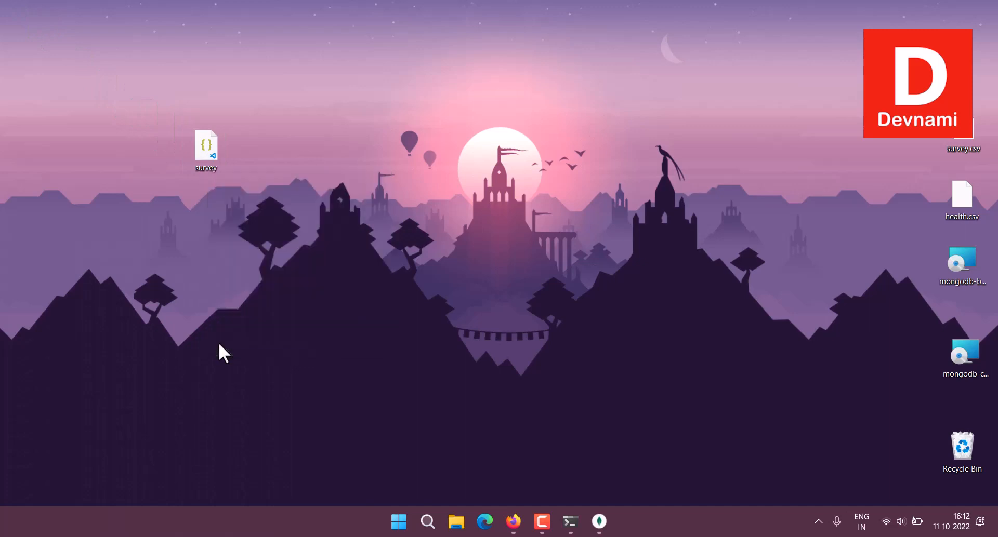
click(248, 315)
key(Return)
click(283, 334)
click(592, 523)
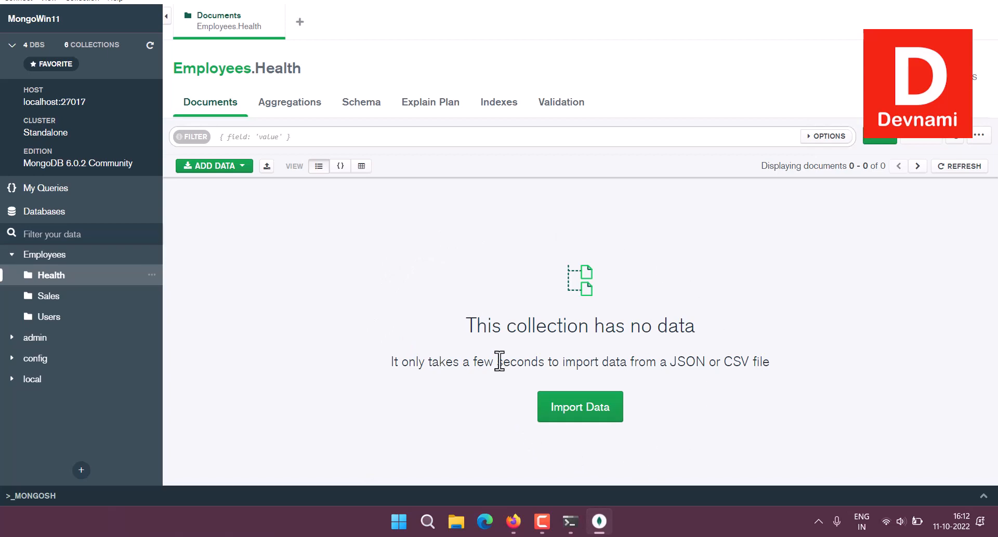
Import Desktop\health.json as JSON into the Employees.Health collection.
click(574, 416)
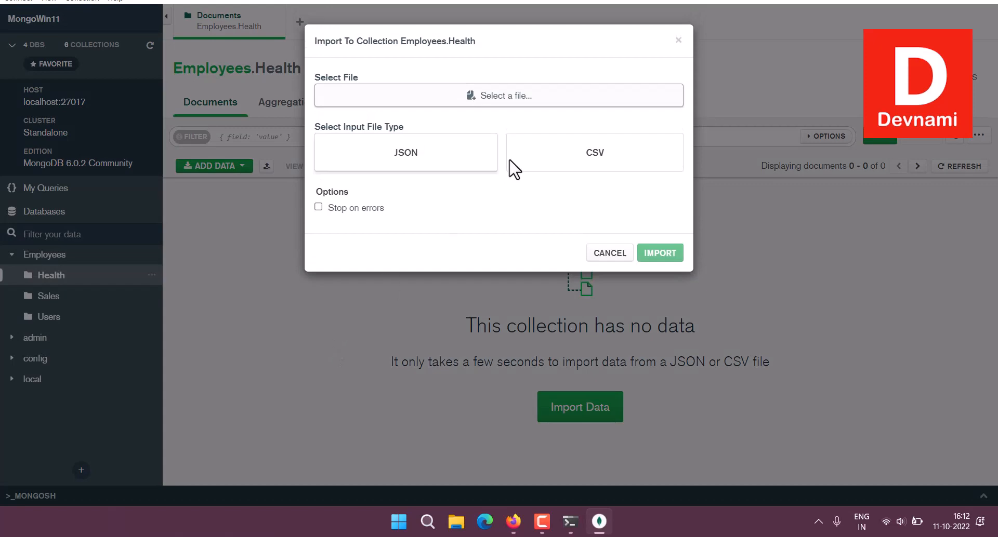
click(453, 156)
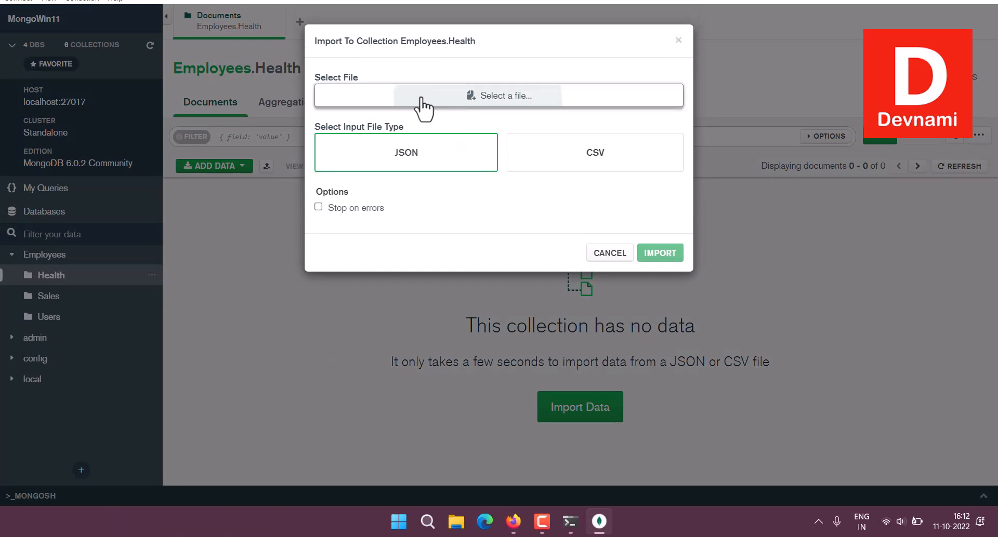
click(479, 96)
click(52, 95)
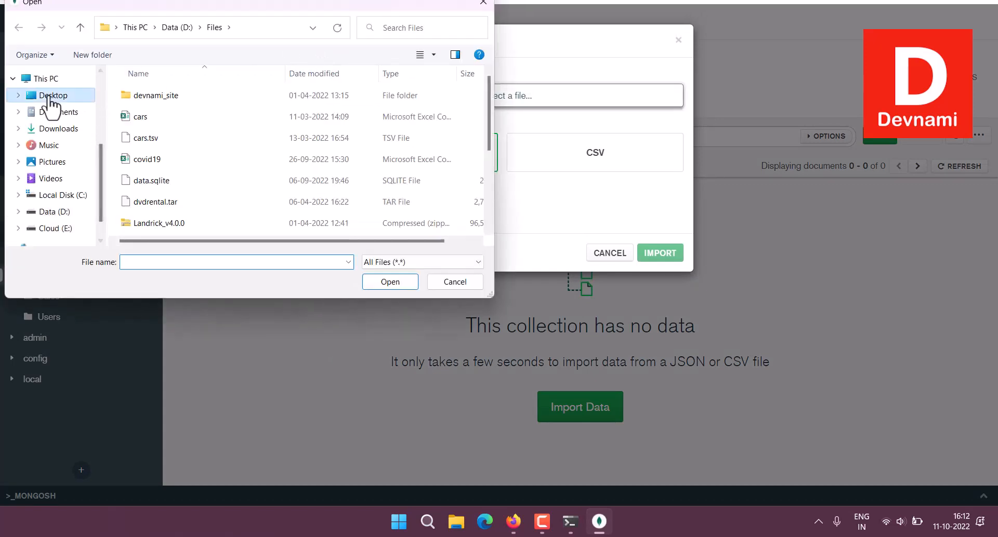
click(227, 104)
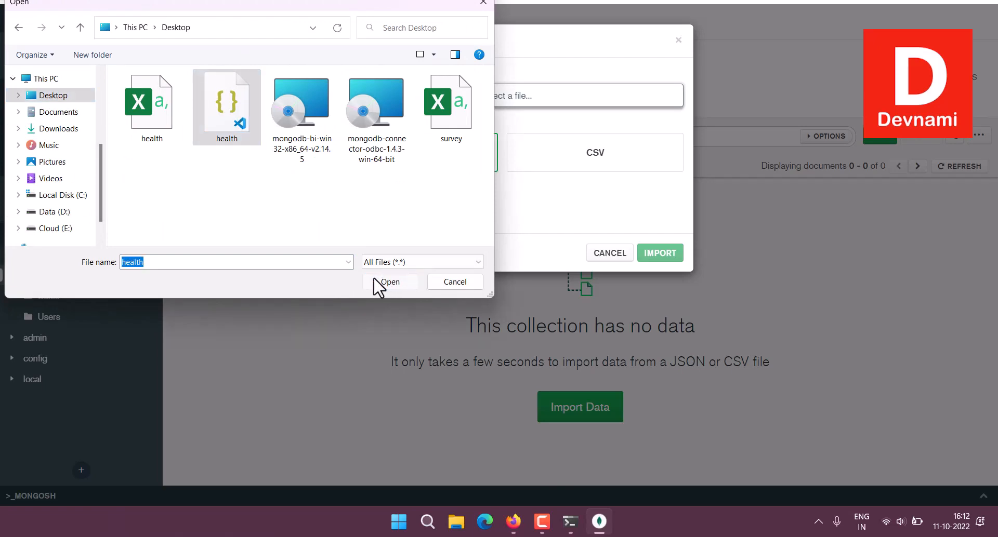
click(376, 283)
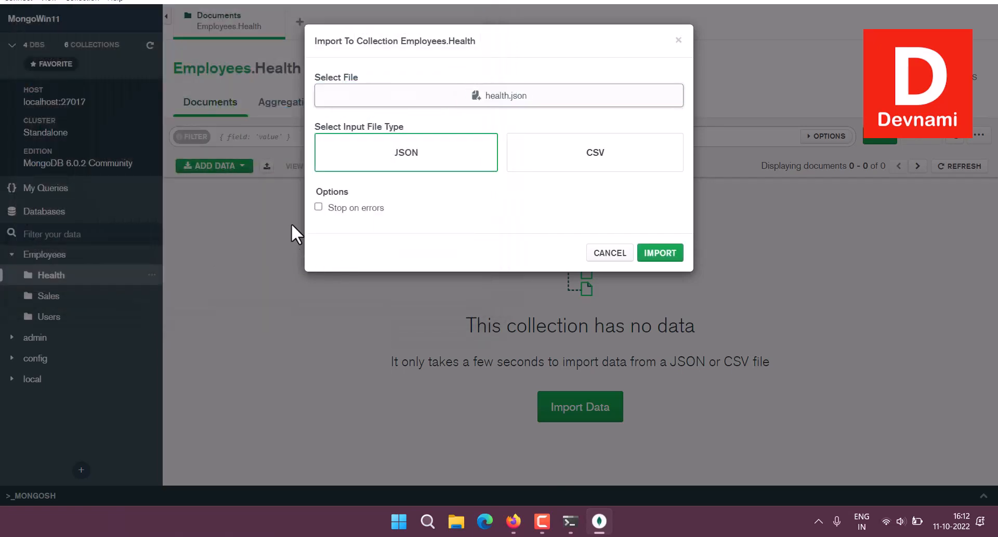
click(666, 253)
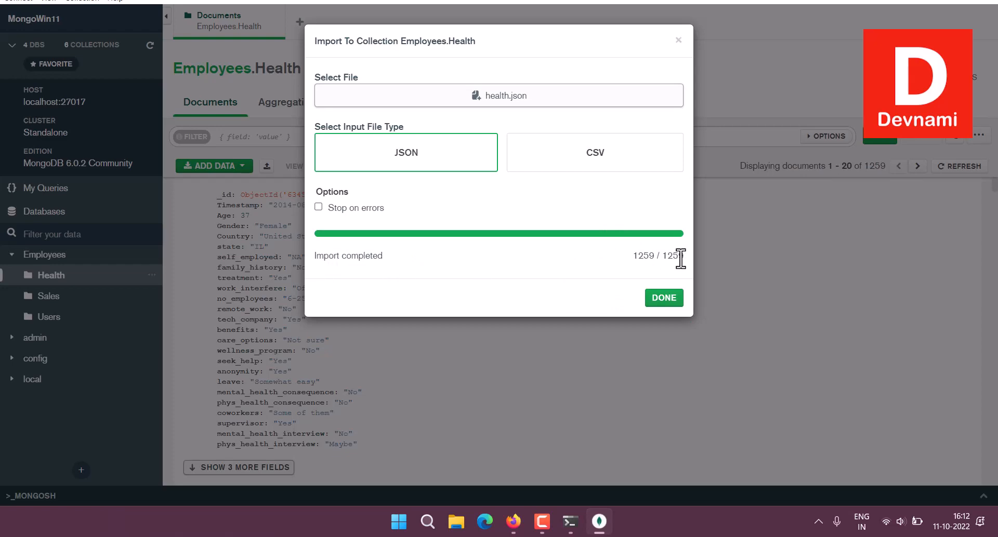
click(664, 299)
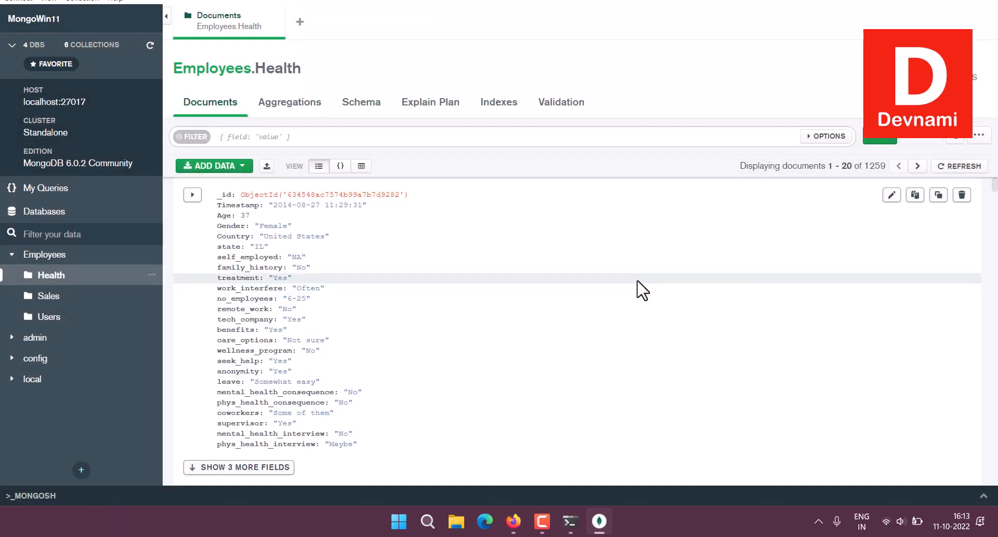
Browse the 1259 imported Health documents in table and JSON views, ending on table view.
scroll(500, 371, down, 3)
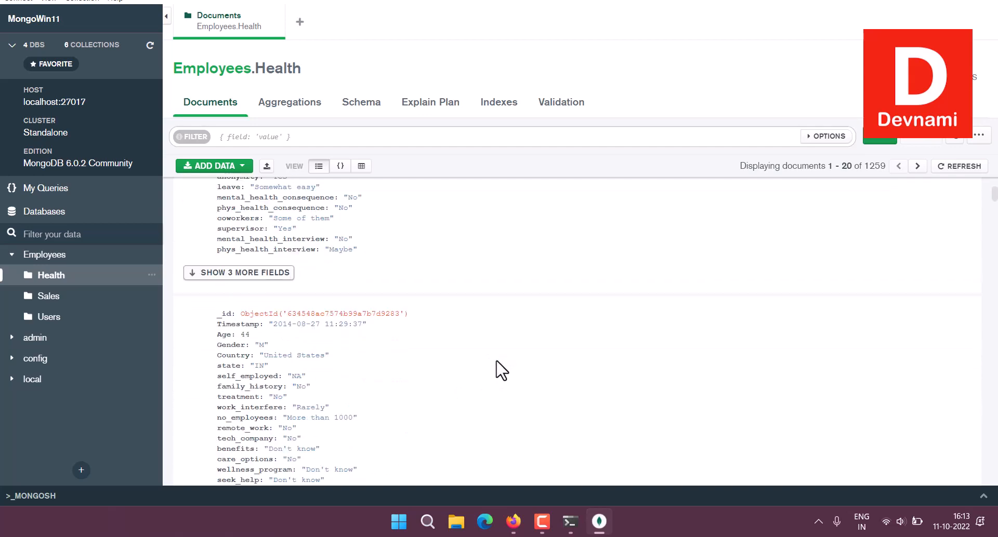
scroll(497, 369, down, 2)
click(361, 166)
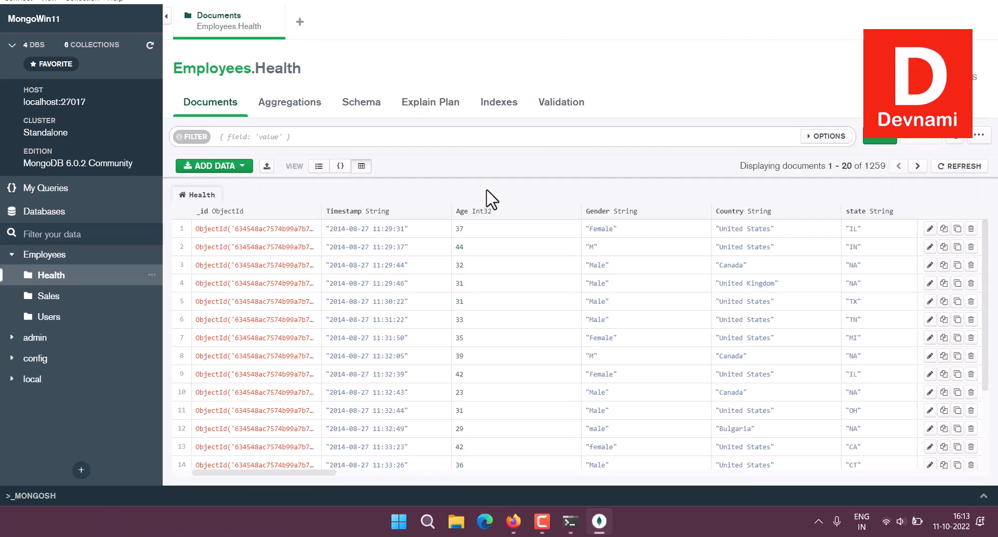
click(342, 167)
scroll(417, 302, down, 5)
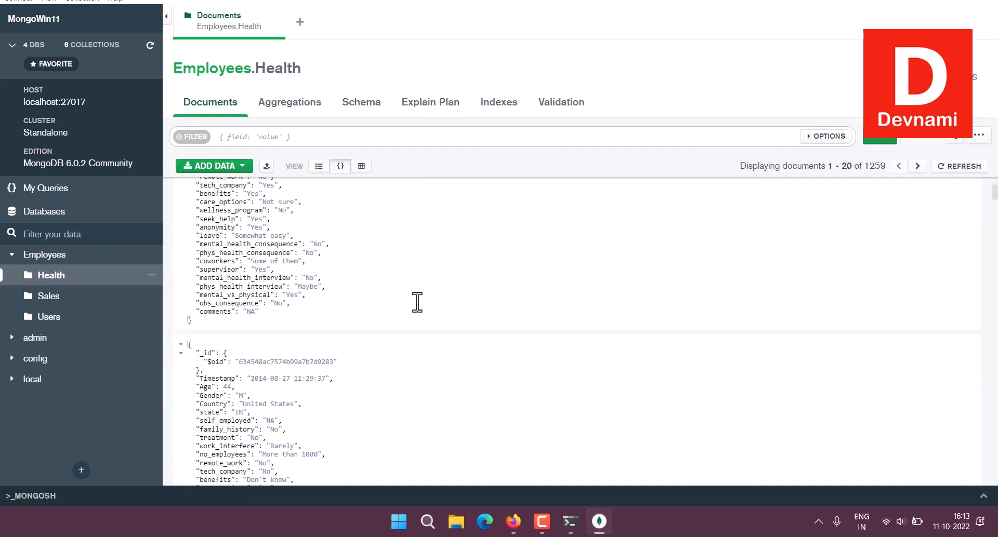
scroll(417, 302, up, 4)
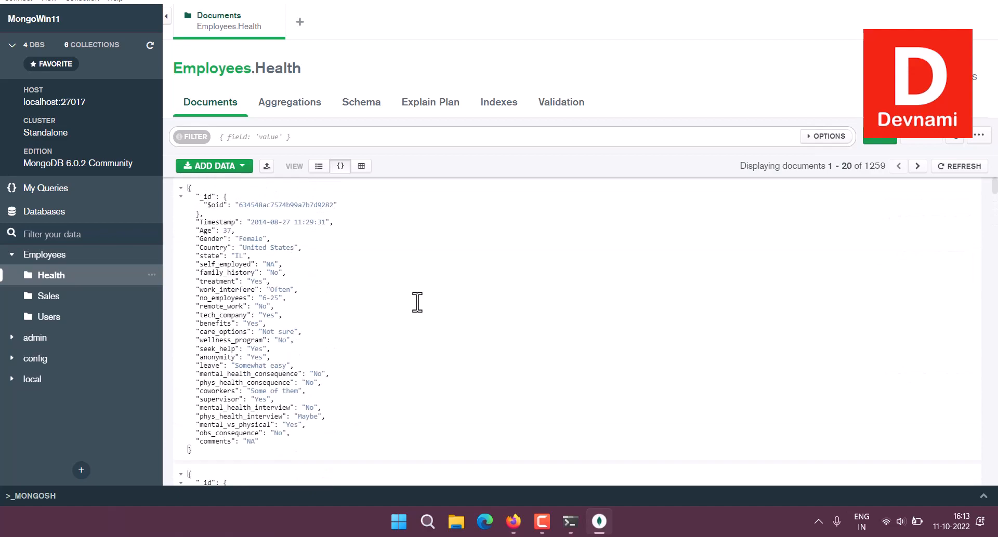
scroll(410, 262, down, 7)
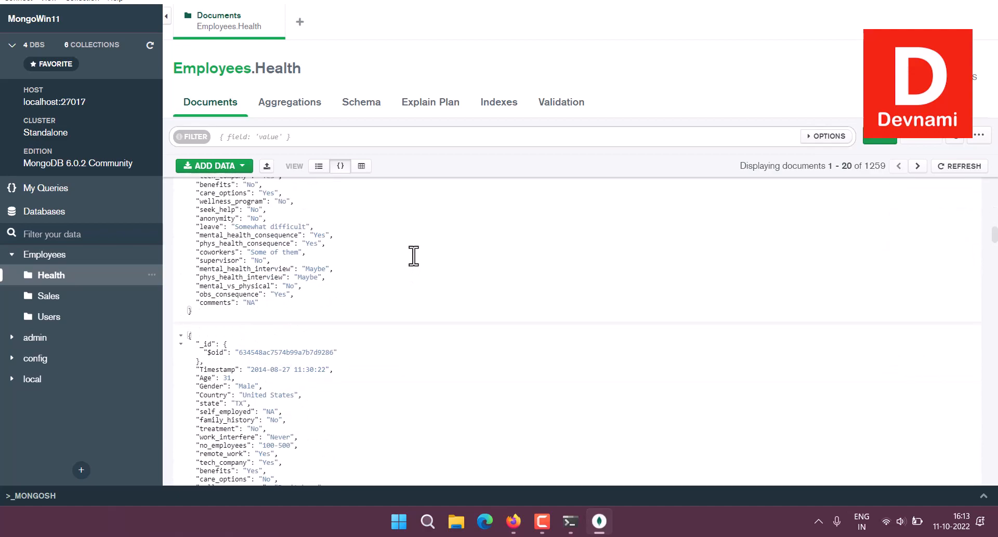
scroll(413, 251, up, 8)
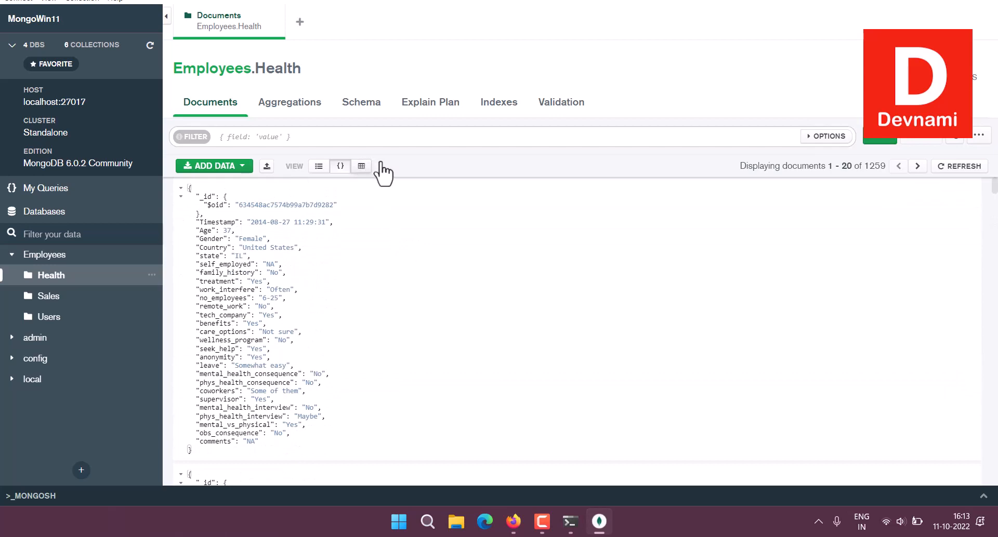
click(361, 166)
scroll(583, 255, down, 3)
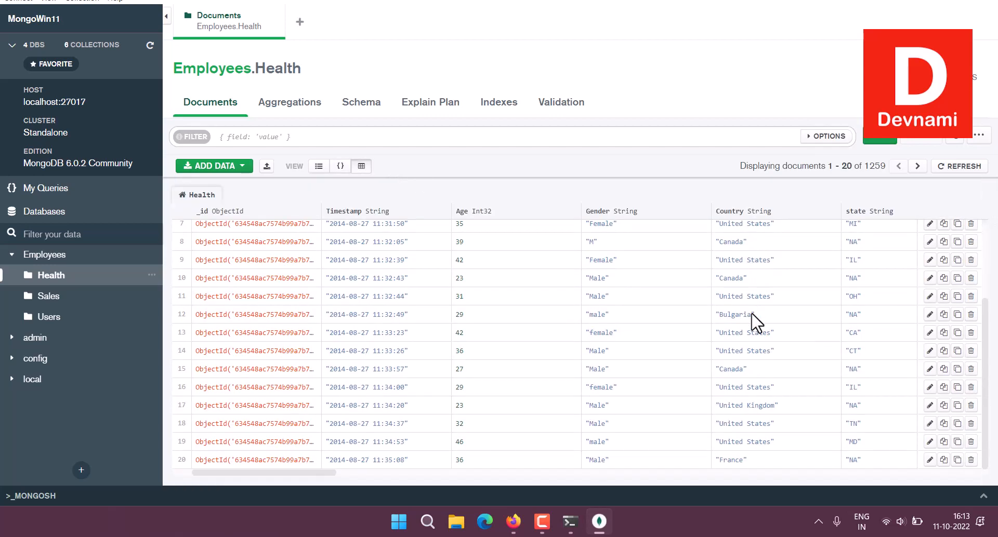
scroll(756, 322, up, 3)
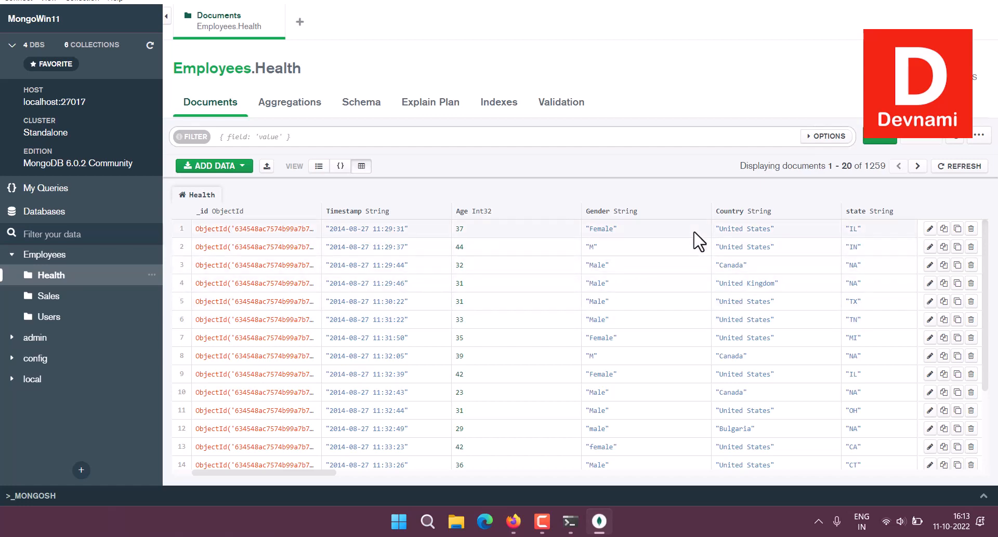
Run Analyze Schema on Employees.Health and scroll through the Age, Country and Timestamp field report.
click(367, 104)
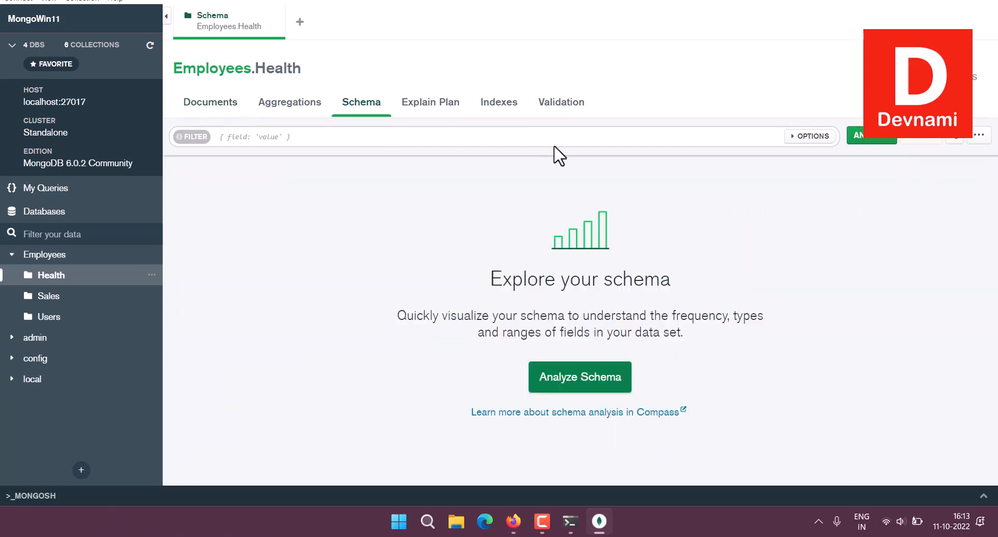
click(606, 377)
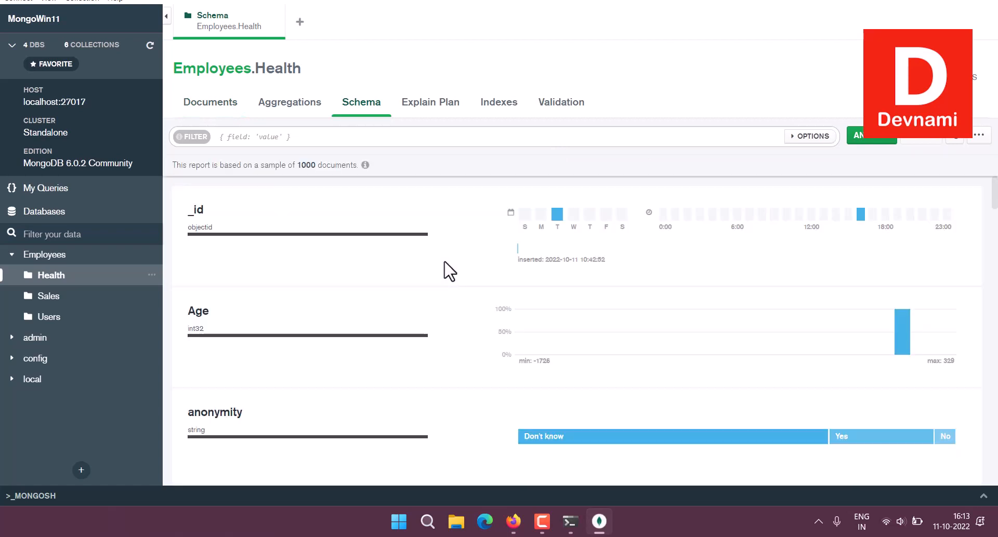
scroll(424, 313, down, 9)
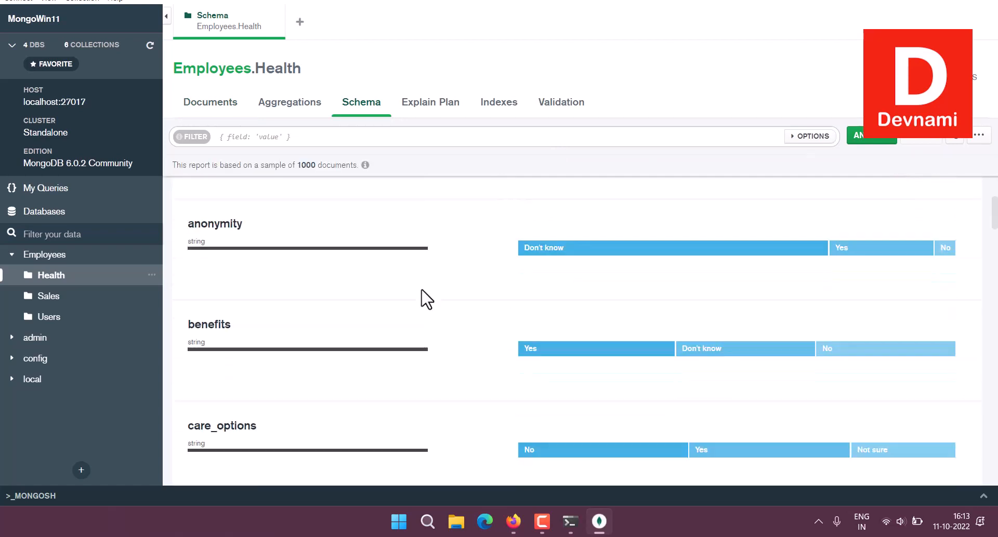
scroll(430, 301, down, 10)
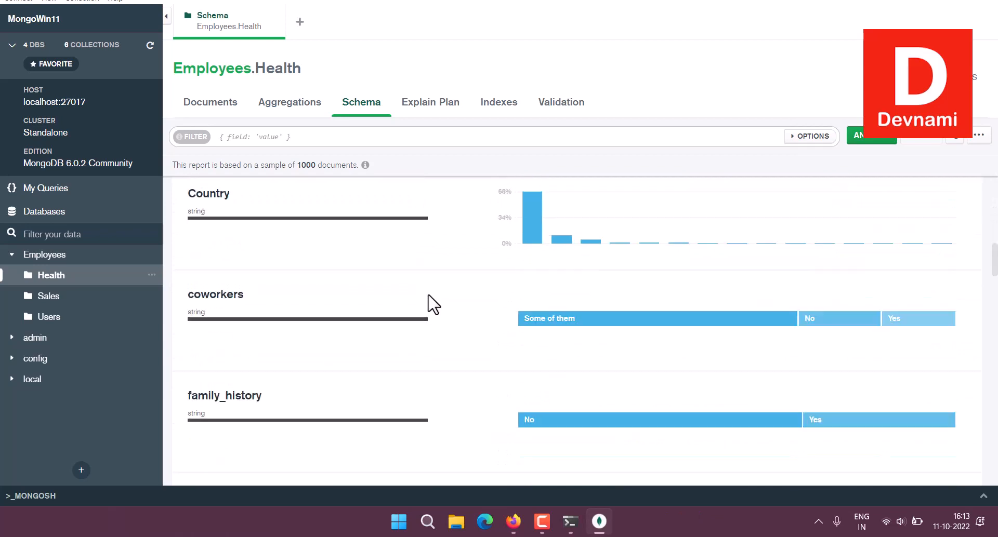
scroll(436, 300, down, 10)
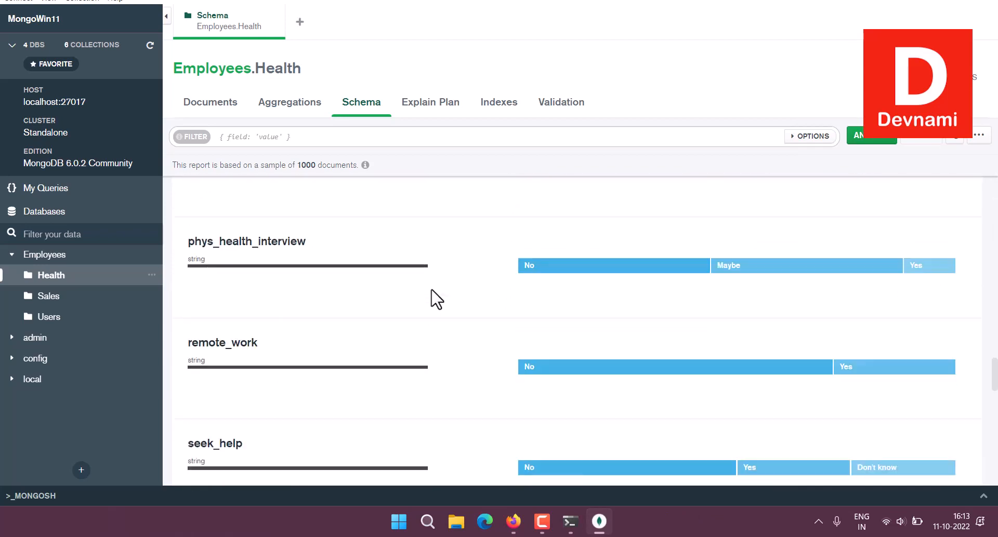
scroll(435, 300, down, 2)
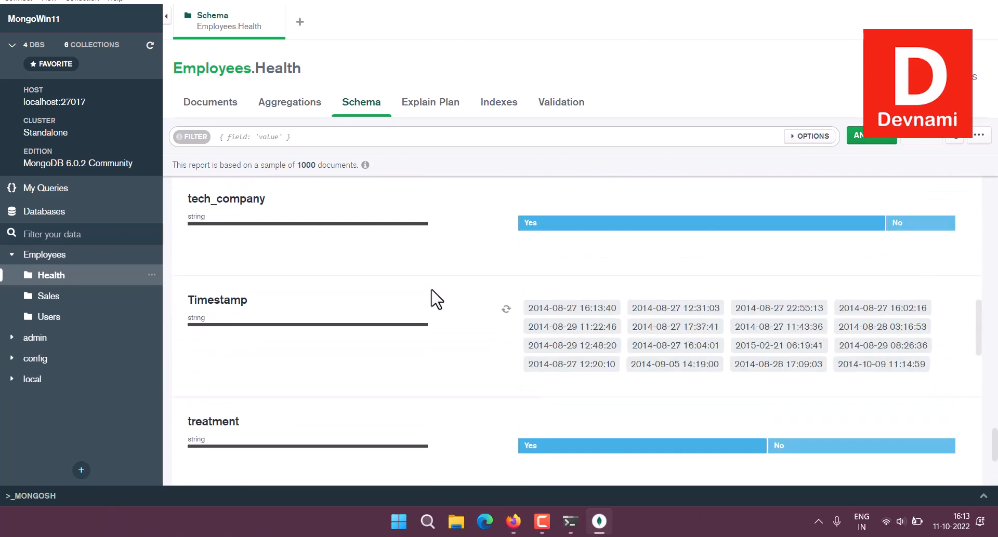
scroll(436, 300, up, 20)
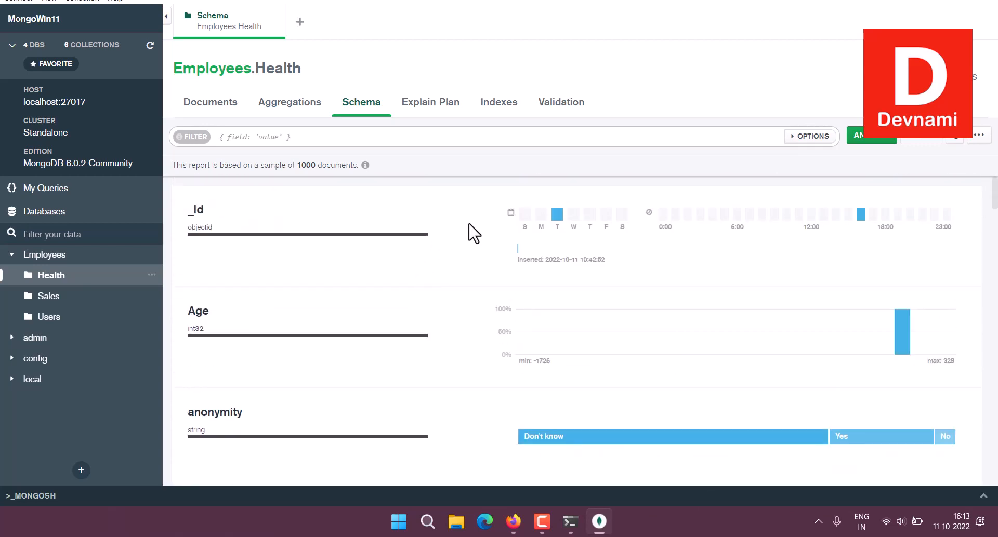
Return to the Health documents, then list all databases with Employees at 77.82 kB.
click(213, 102)
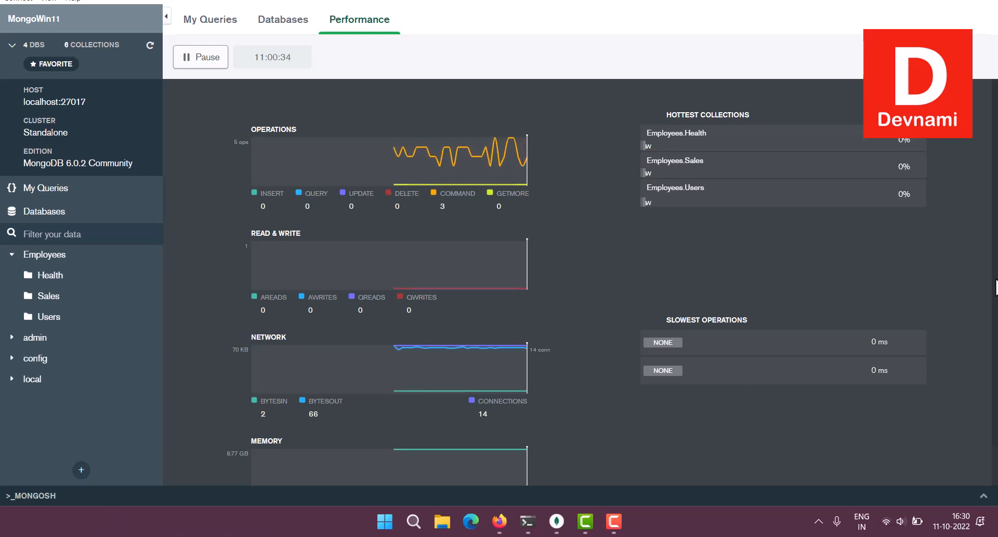
click(68, 219)
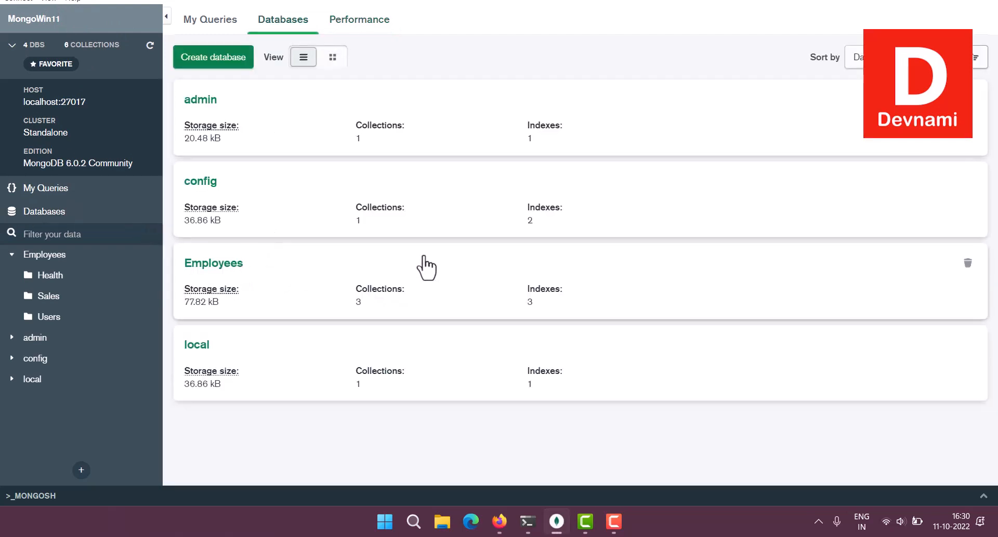
Open Employees.Sales and view its 100 documents as JSON, then as a table.
click(213, 266)
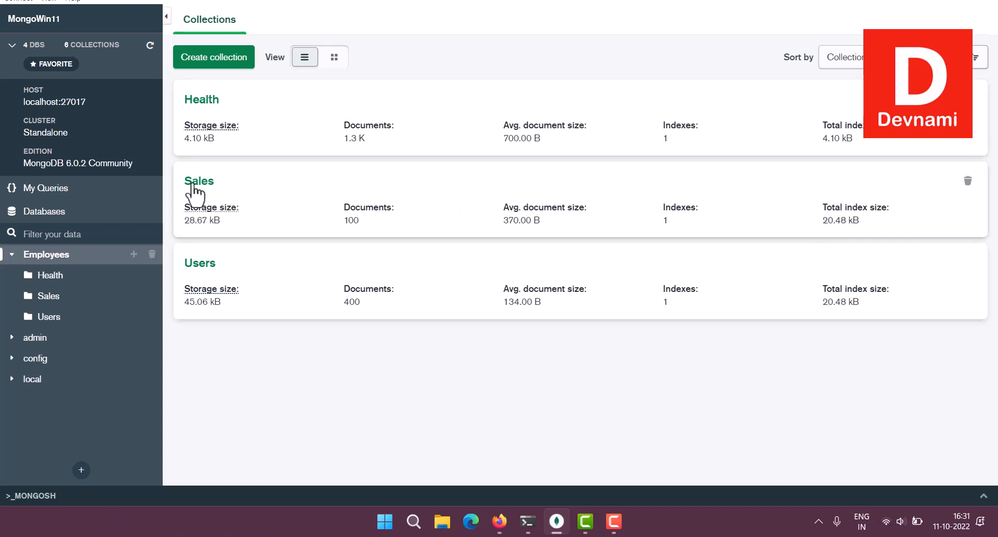
click(267, 192)
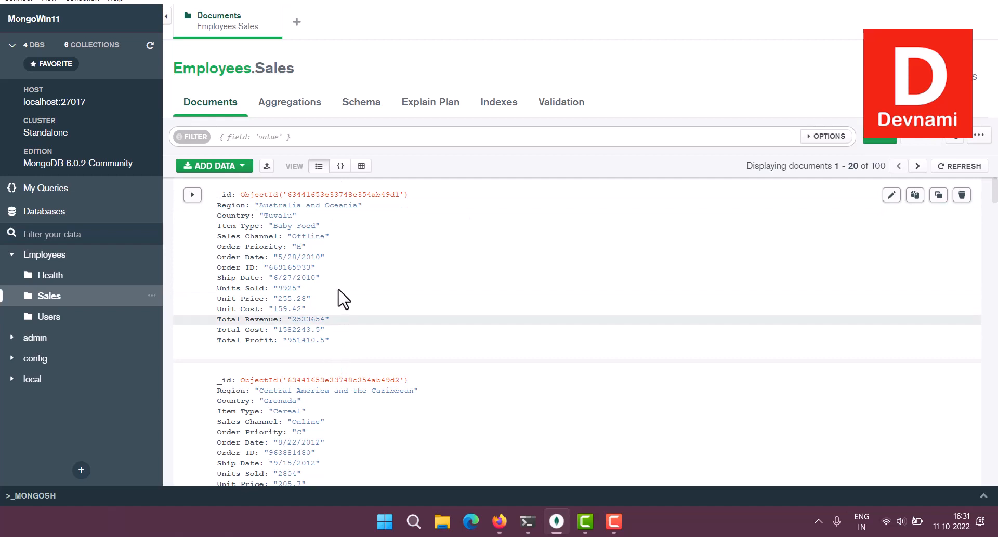
click(341, 166)
click(233, 232)
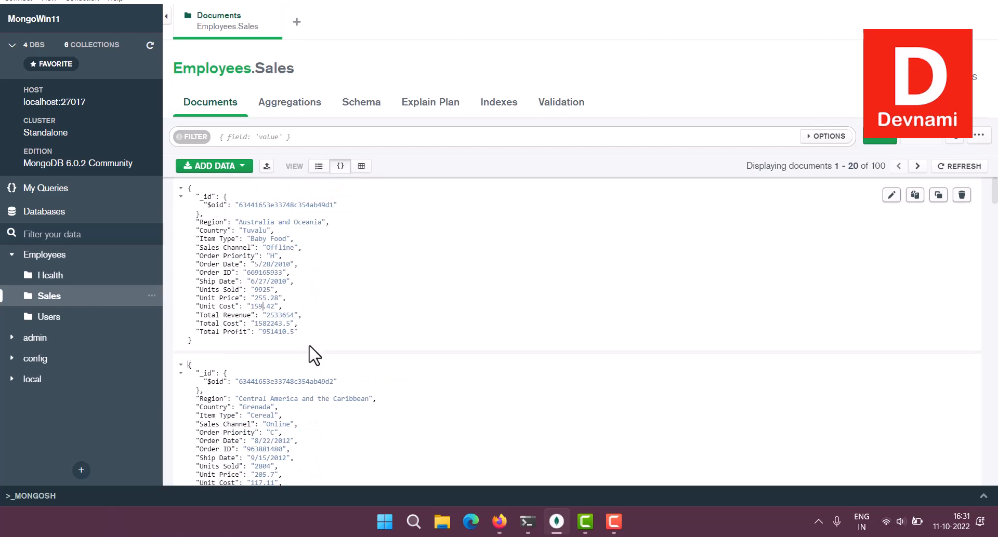
scroll(408, 267, down, 3)
scroll(409, 267, up, 3)
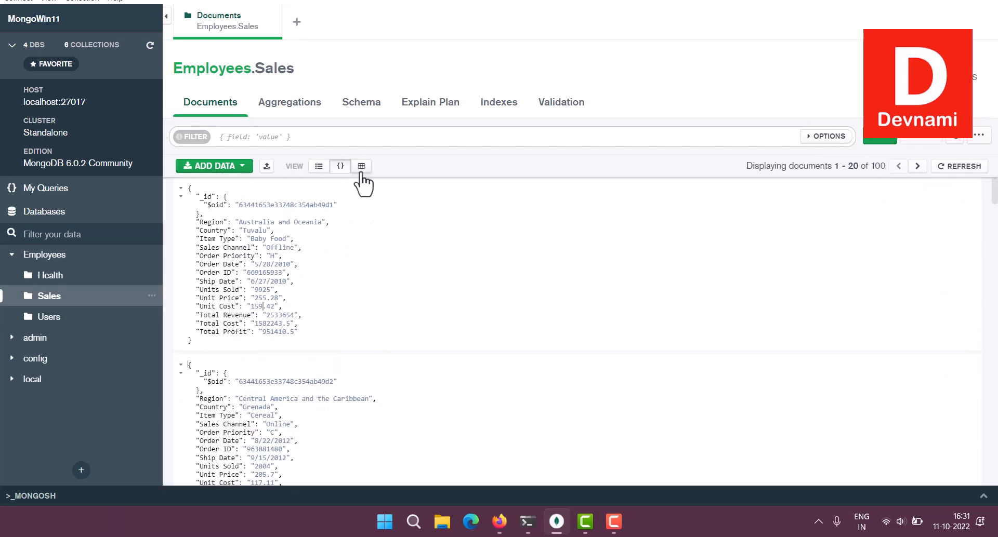
click(362, 166)
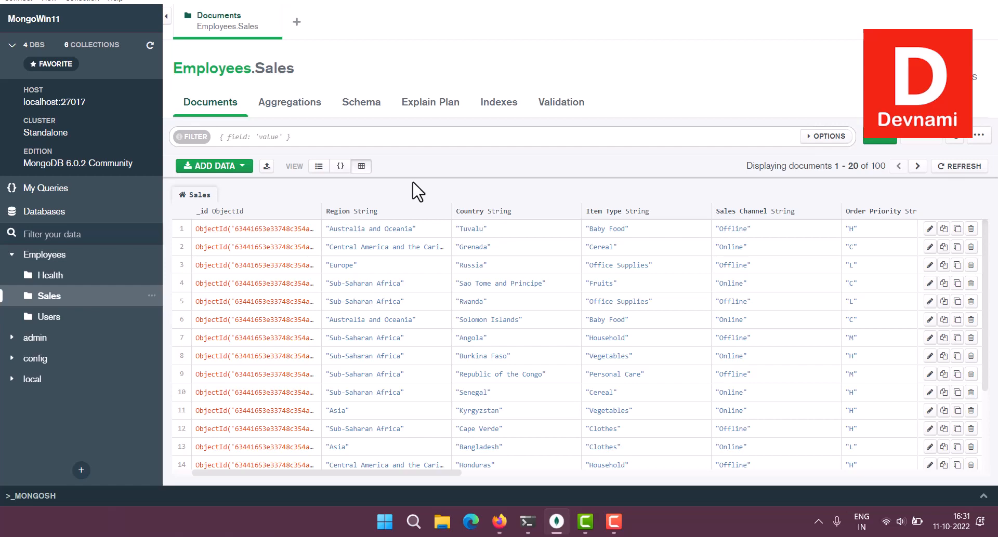
Open the Export Collection dialog for Employees.Sales and inspect the default export query.
click(267, 166)
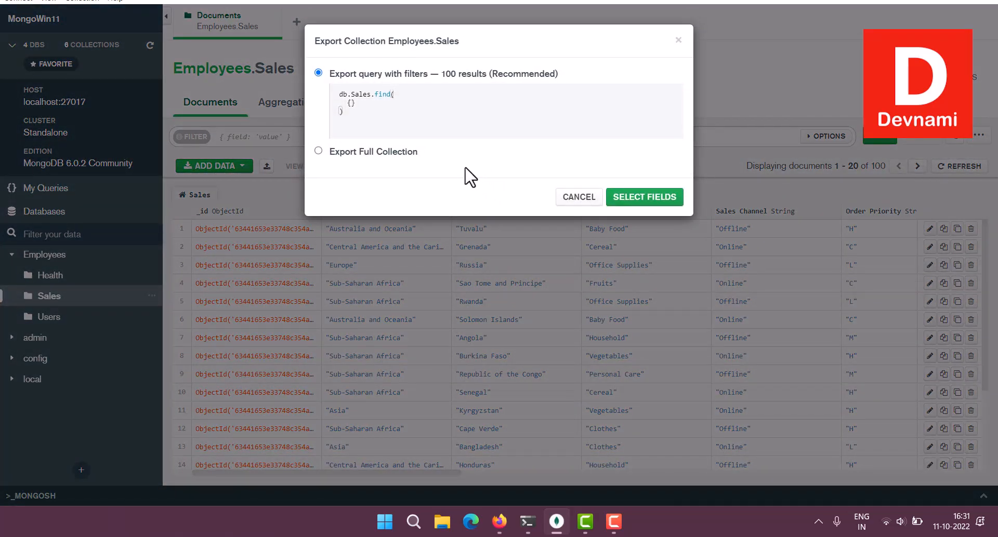
click(371, 103)
double_click(354, 95)
click(379, 94)
double_click(382, 94)
click(365, 103)
Choose Export Full Collection with all fields kept selected, proceeding to file type and output.
click(318, 152)
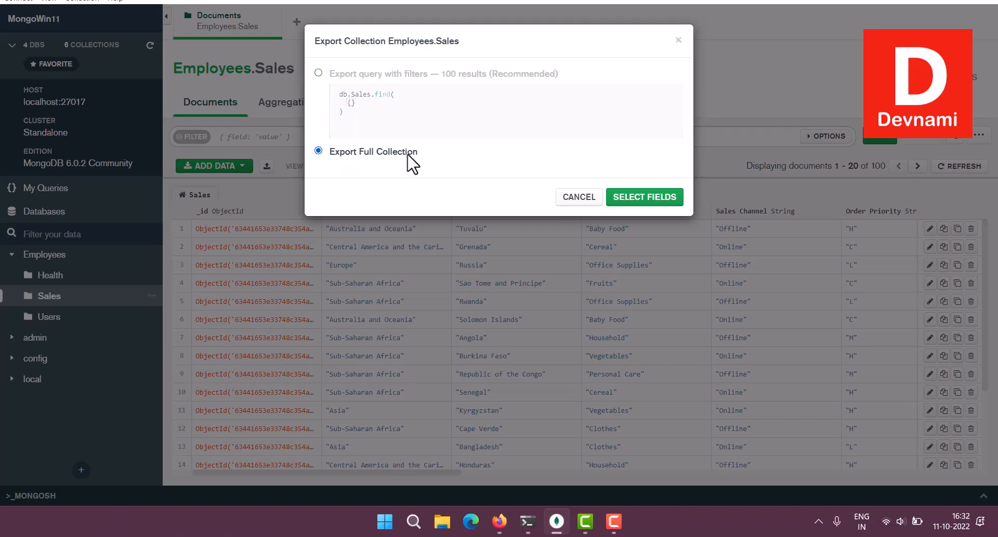
click(646, 200)
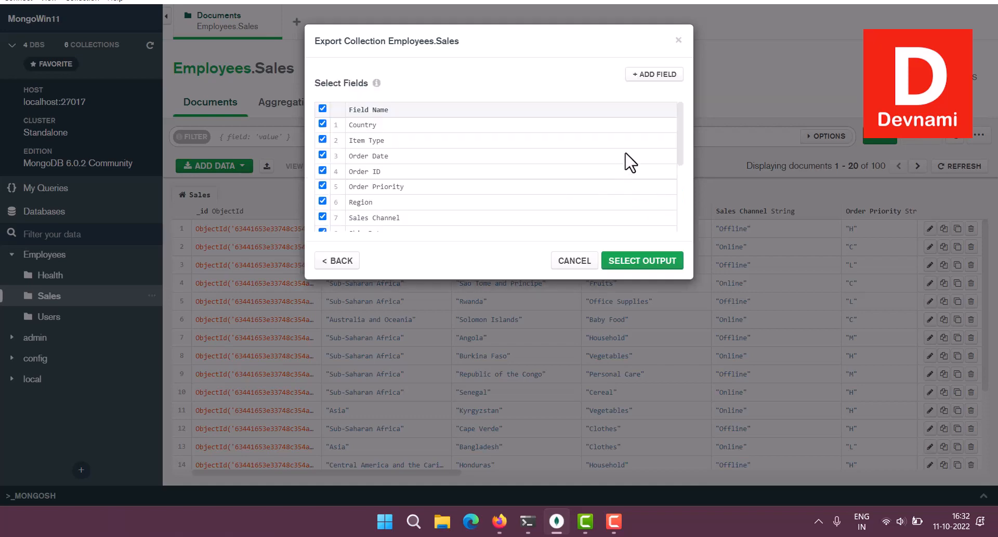
drag(679, 131, 684, 205)
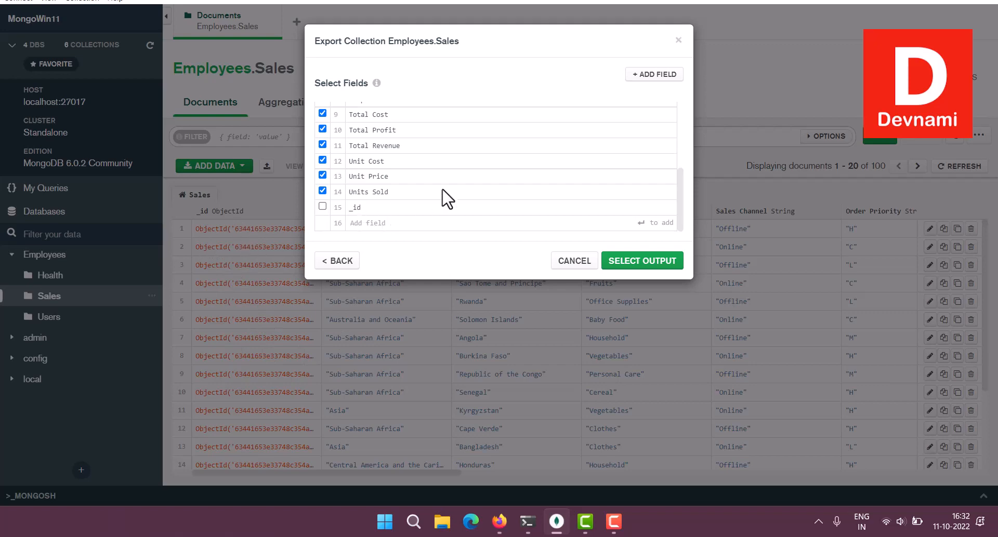
scroll(450, 194, up, 3)
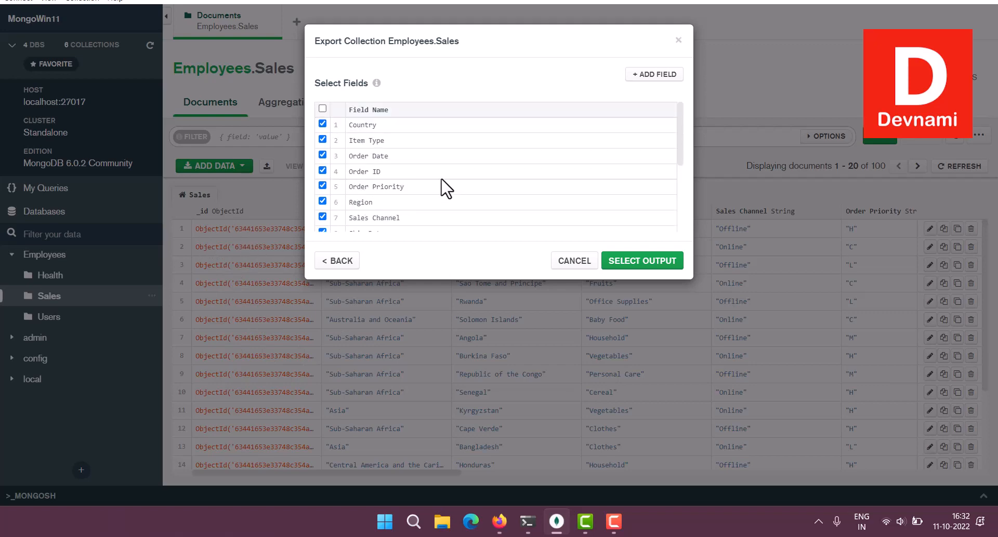
scroll(385, 156, down, 2)
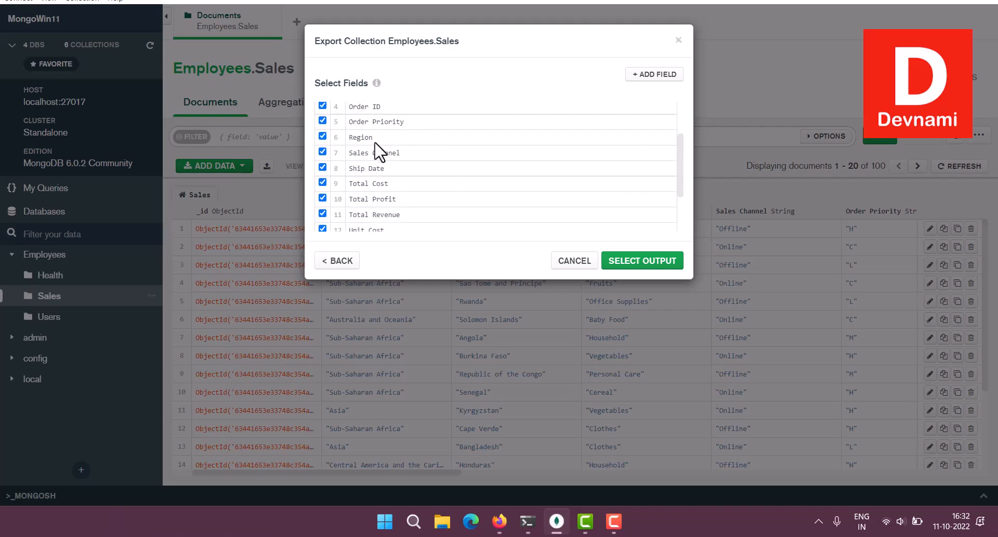
scroll(460, 183, down, 2)
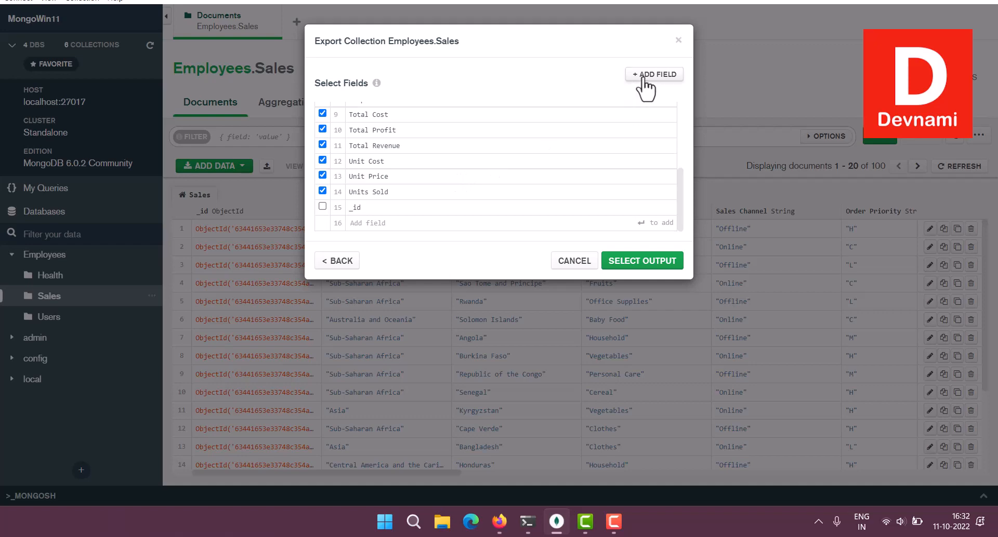
click(630, 274)
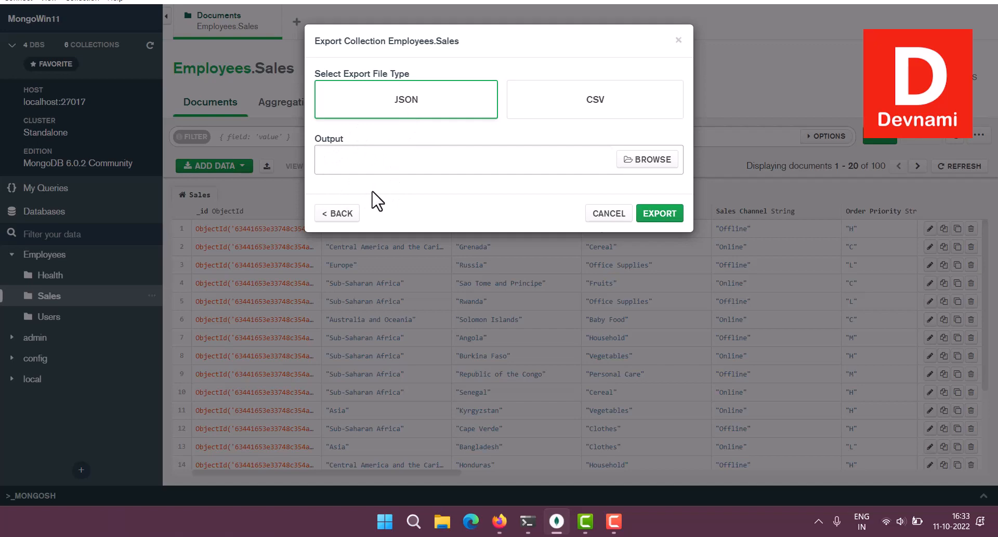
Export all 100 Sales documents as JSON to Sales.json on the Desktop and show the file.
click(658, 164)
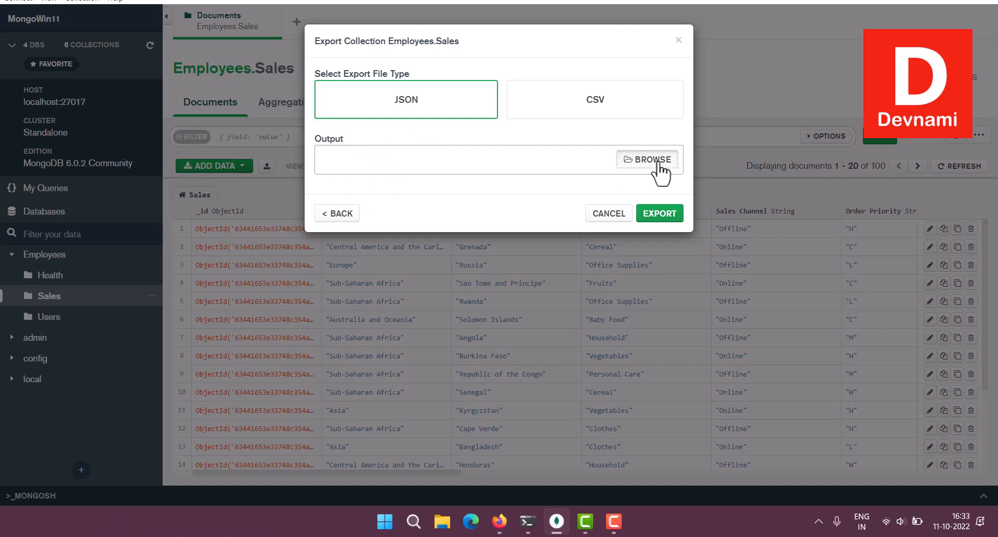
click(71, 96)
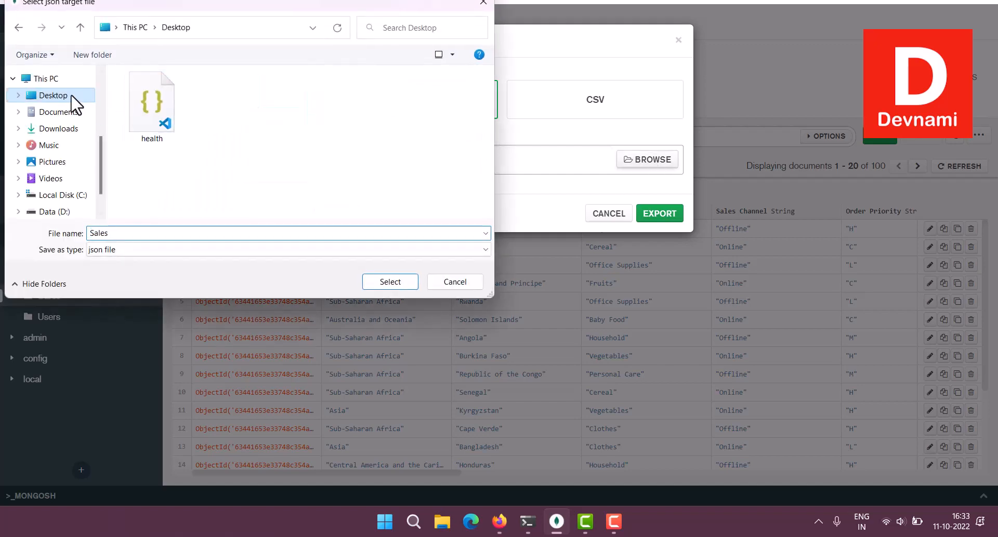
click(390, 279)
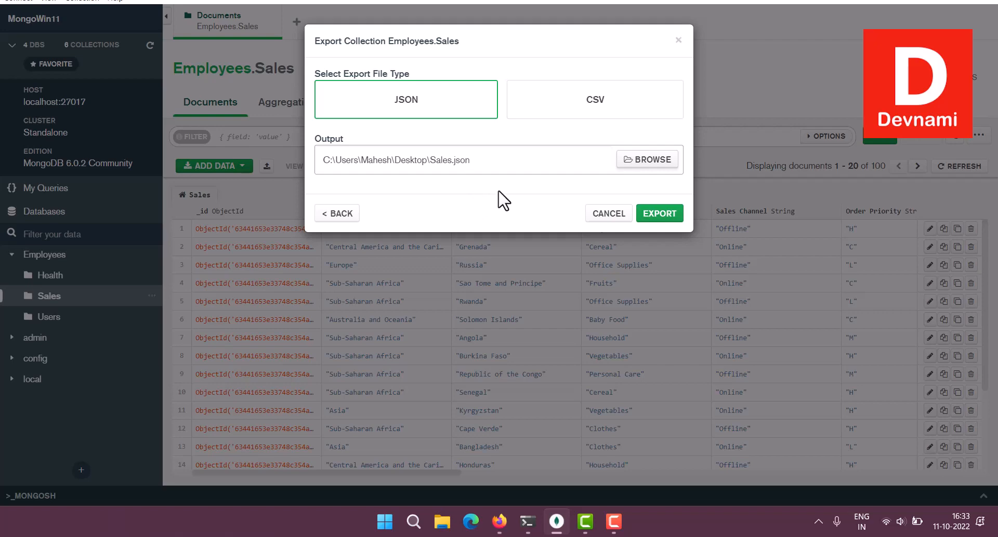
click(660, 215)
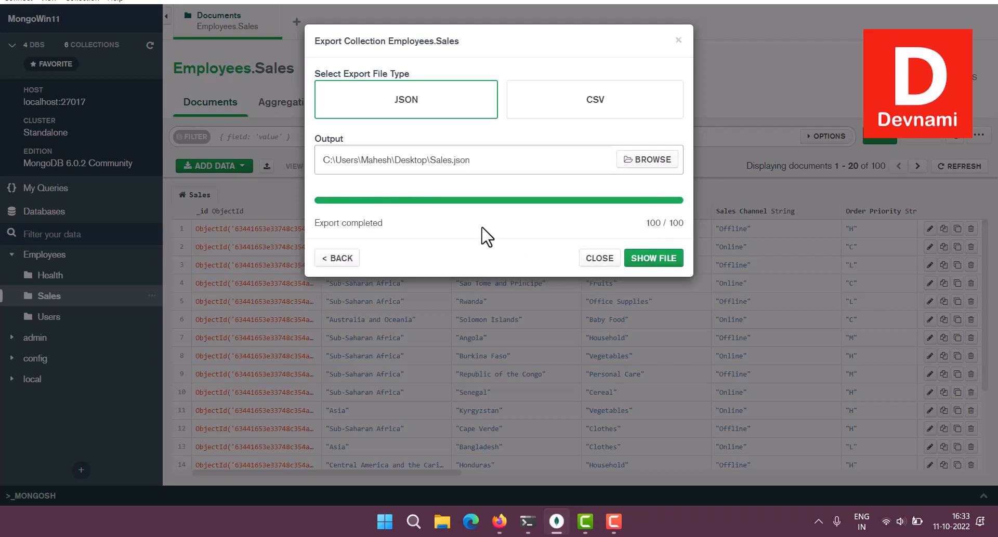
click(644, 265)
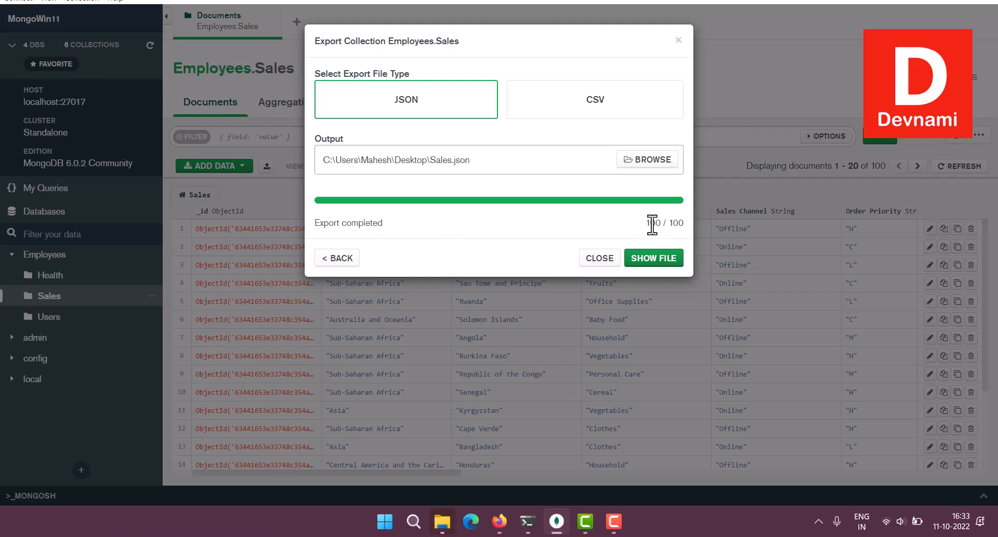
mouse_move(660, 225)
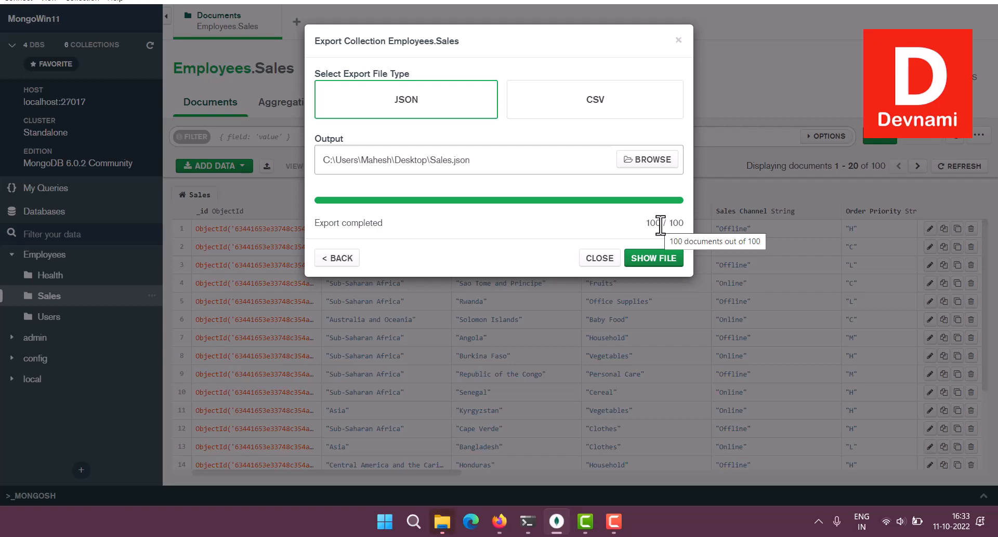
Close the export dialog and open the desktop's Sales.json with Visual Studio Code.
click(600, 258)
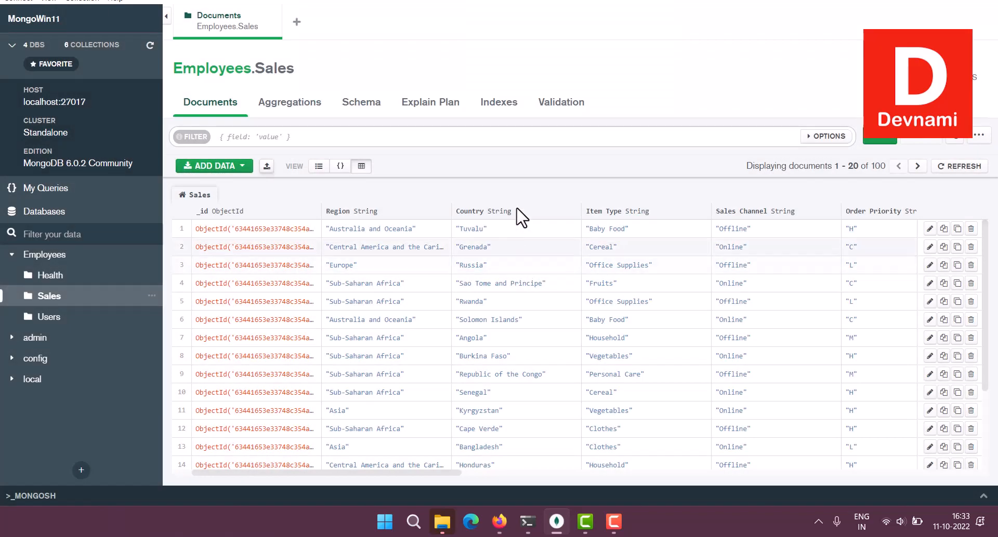
click(924, 1)
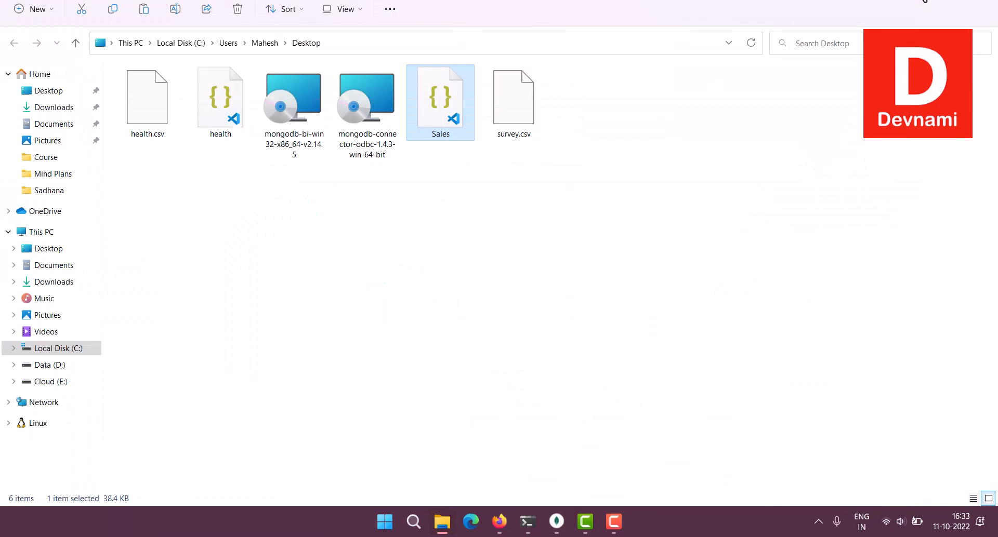
click(932, 2)
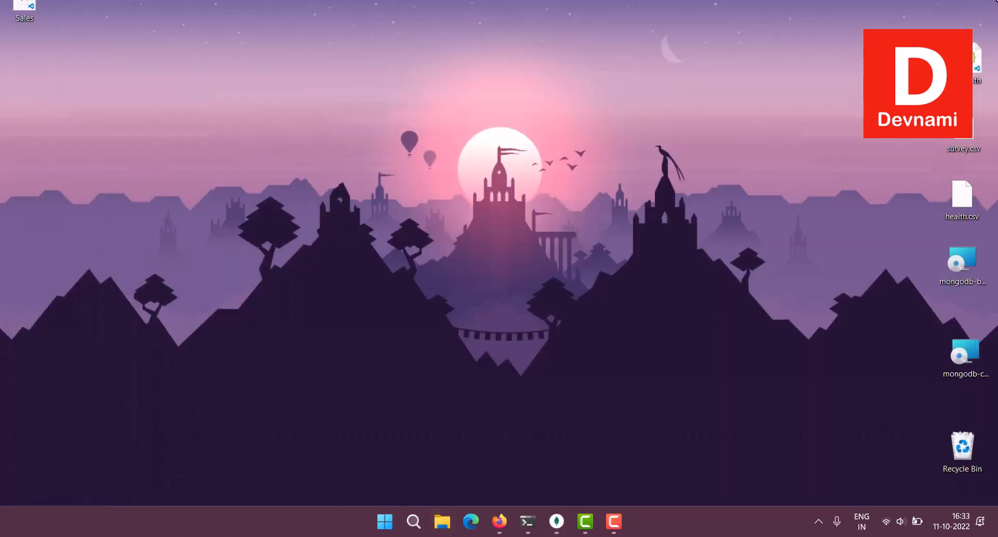
drag(30, 13, 457, 166)
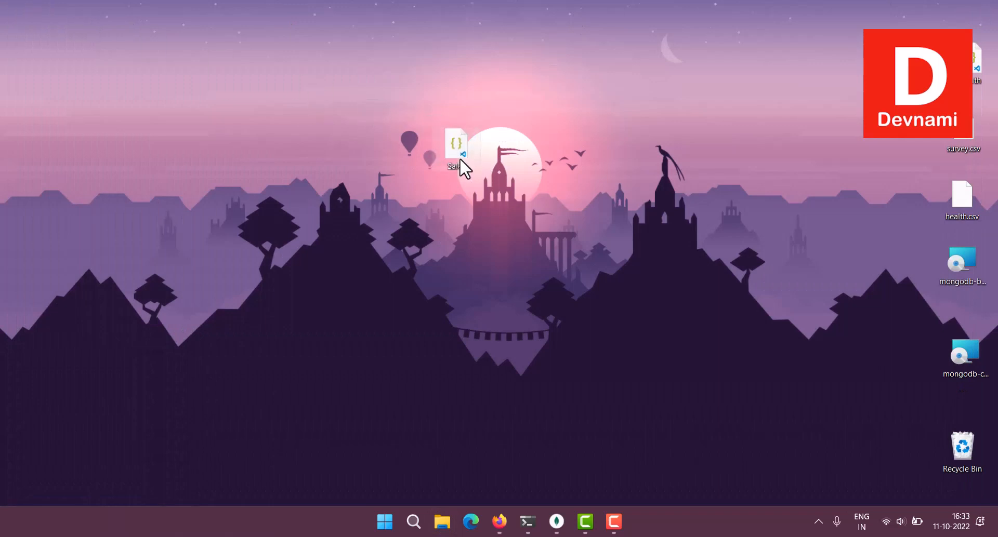
right_click(458, 157)
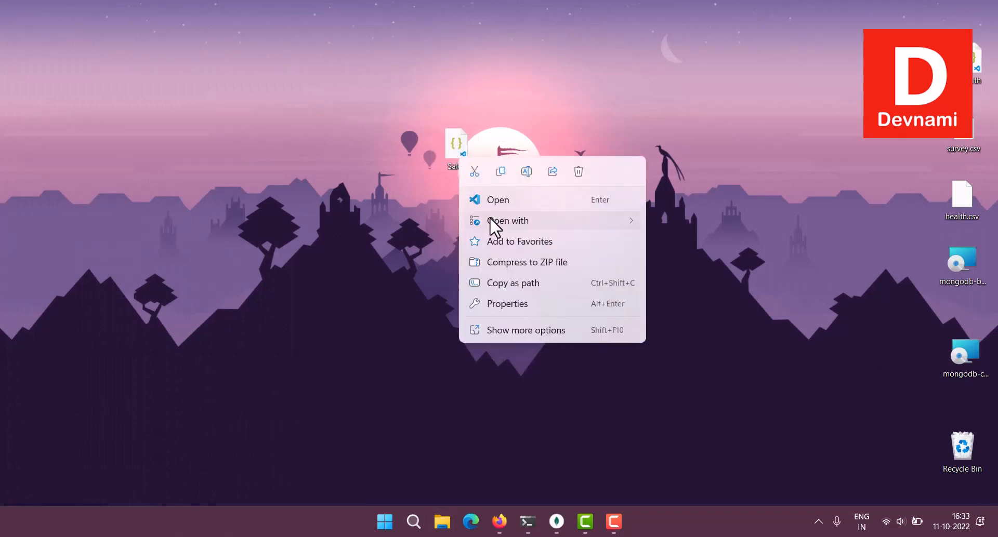
mouse_move(490, 218)
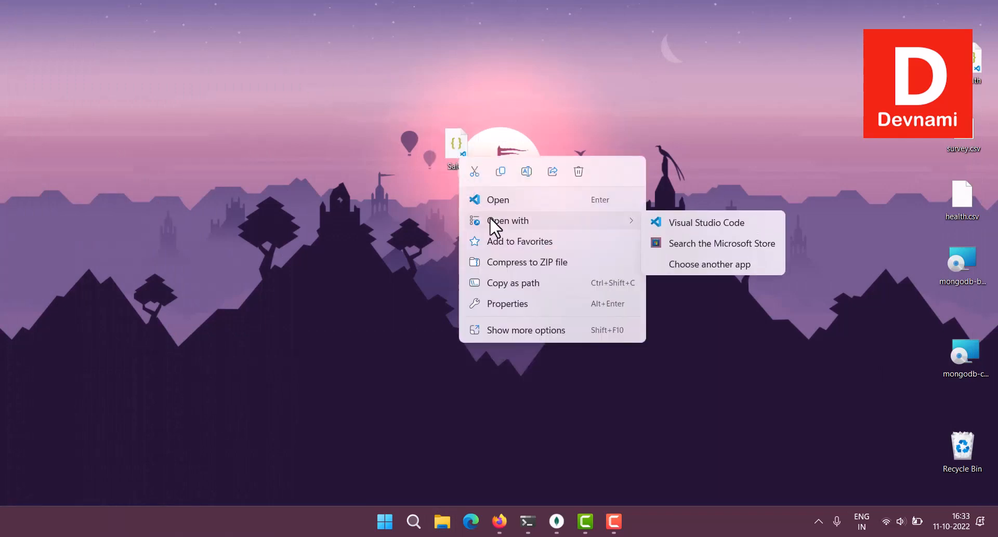
click(669, 225)
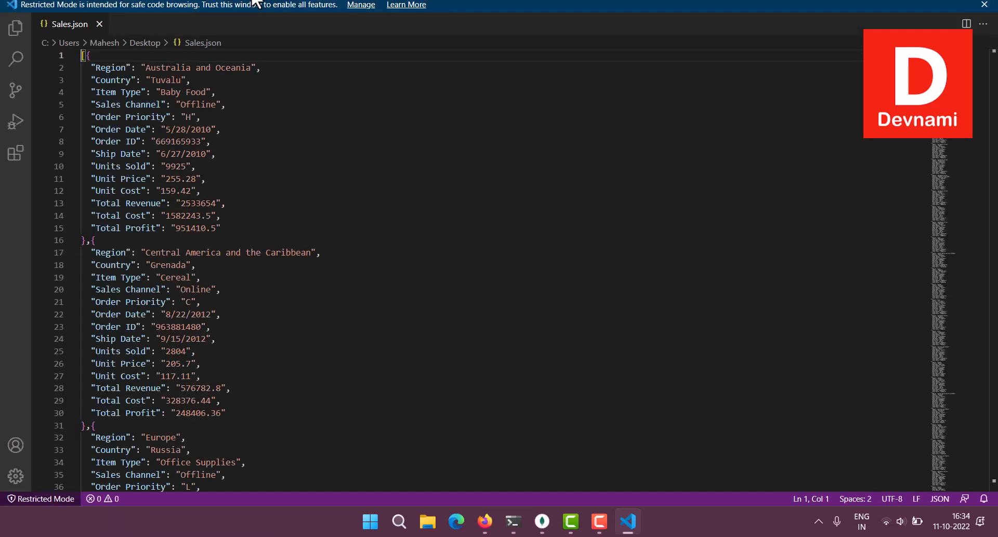
Scroll through the Sales.json records in VS Code and return to the Tuvalu Baby Food order at the top.
click(363, 162)
scroll(363, 156, down, 6)
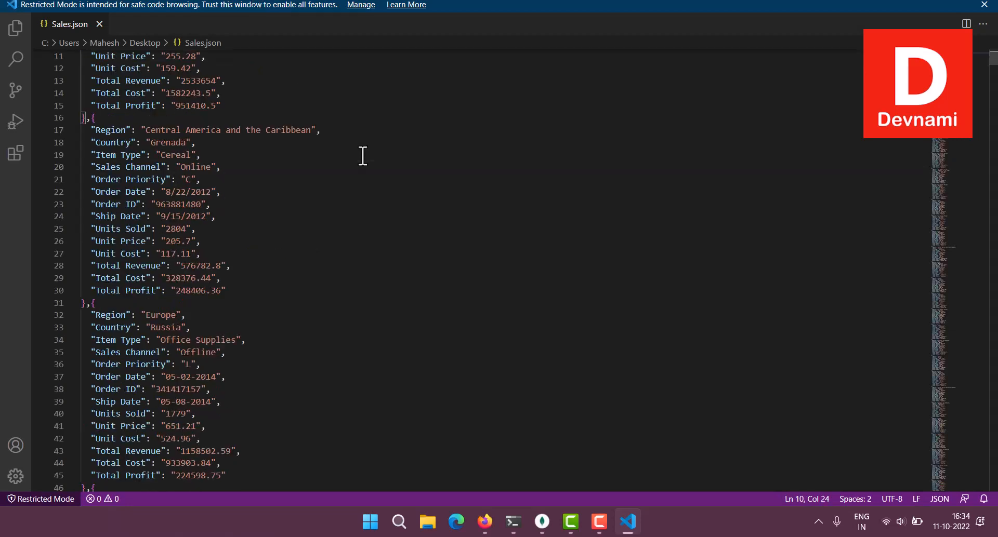
scroll(215, 141, up, 5)
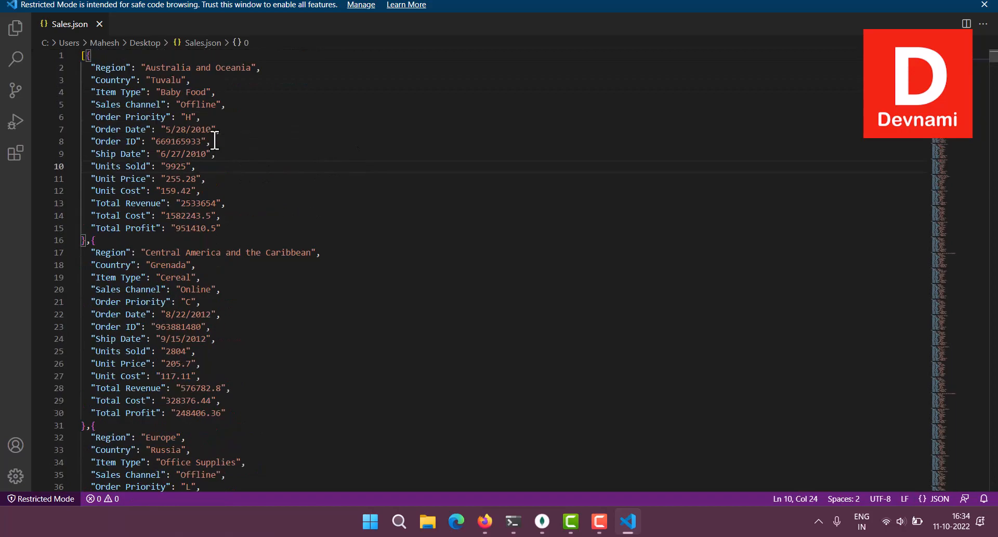
scroll(215, 141, down, 14)
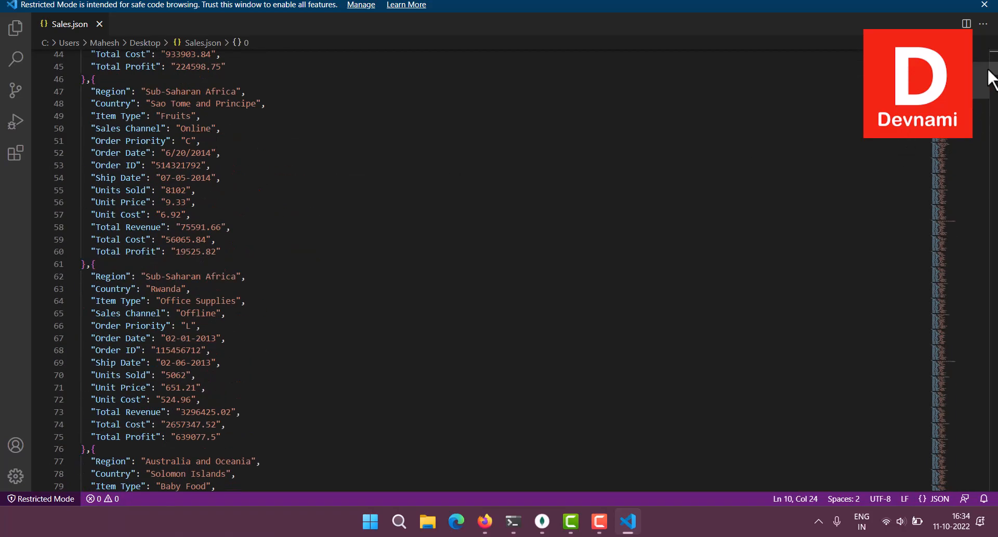
drag(994, 70, 996, 96)
drag(994, 130, 994, 54)
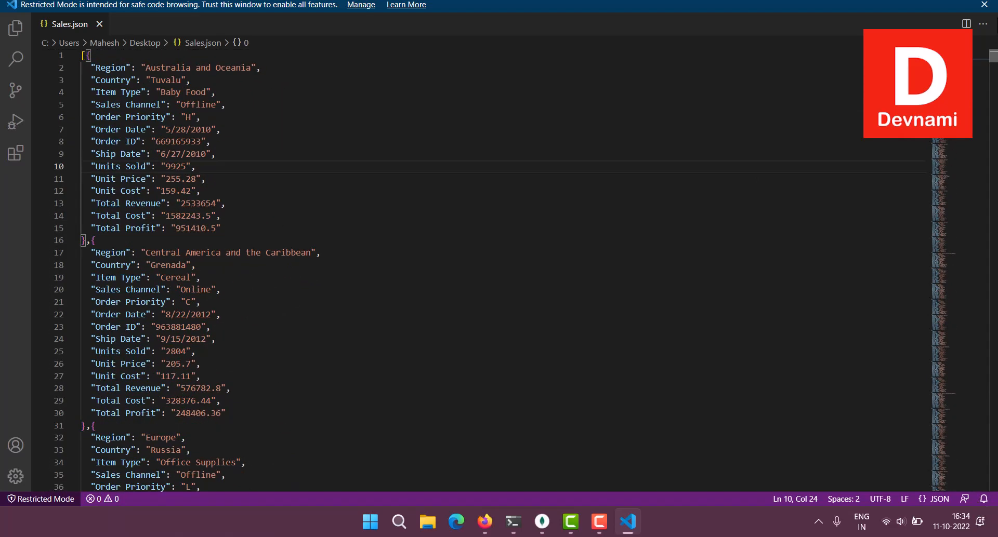